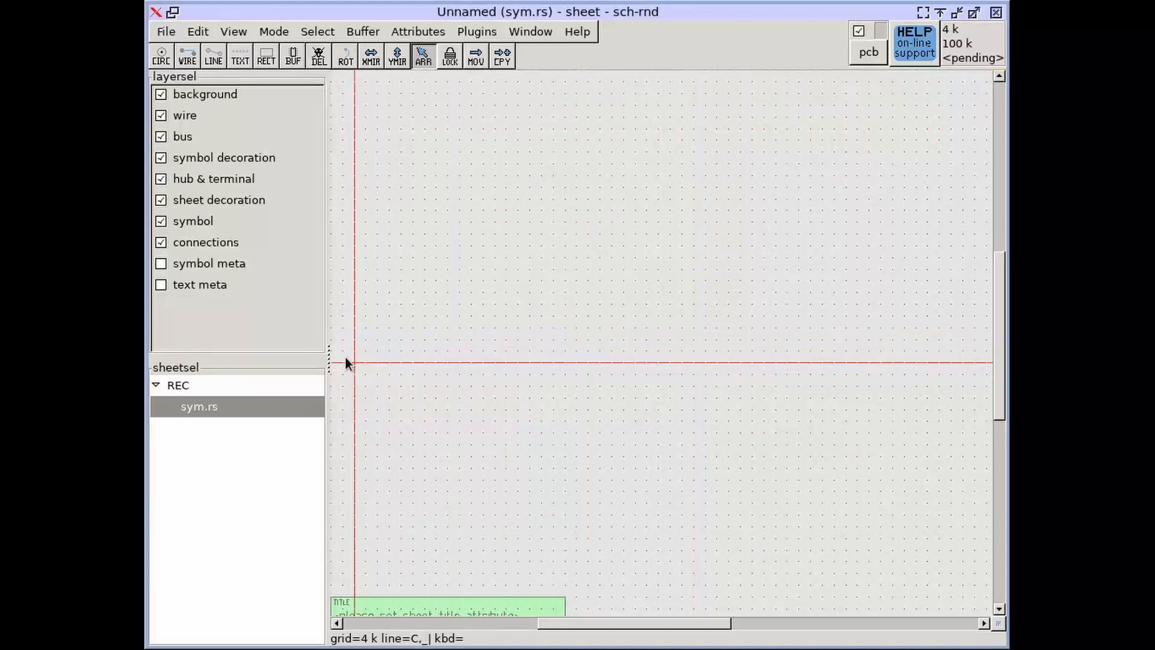
Step: Place three terminals on the sheet: one on its own and two stacked vertically to its left
left_click_drag(328, 355, 282, 354)
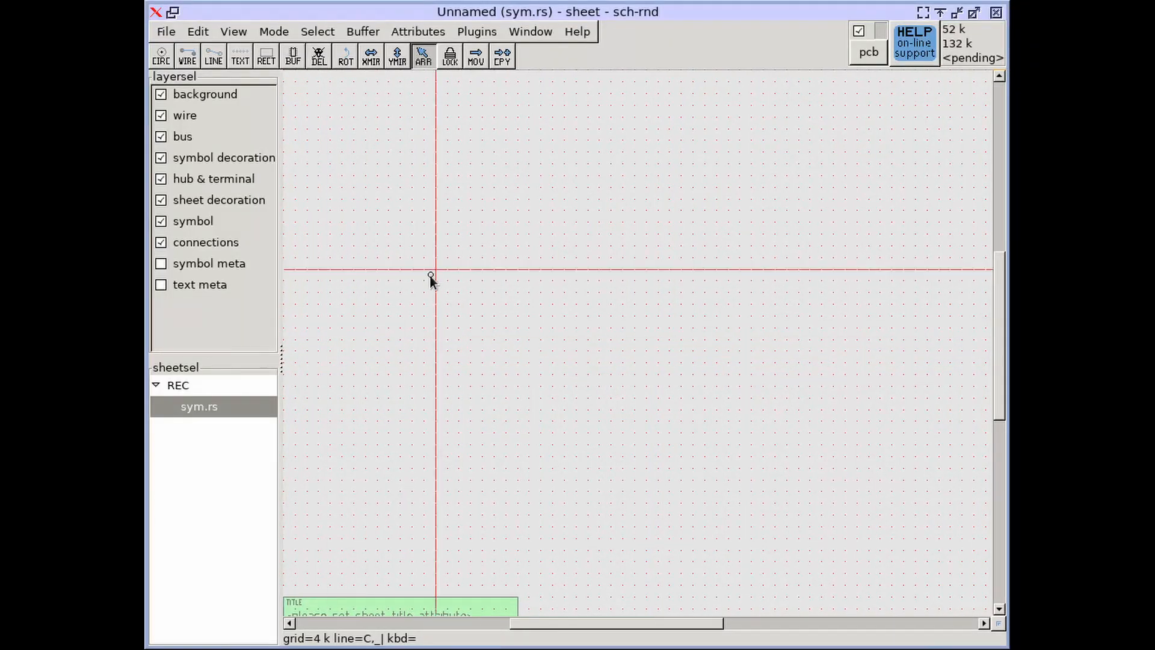
key("F11")
scroll(428, 271, "up", 1)
scroll(426, 264, "up", 1)
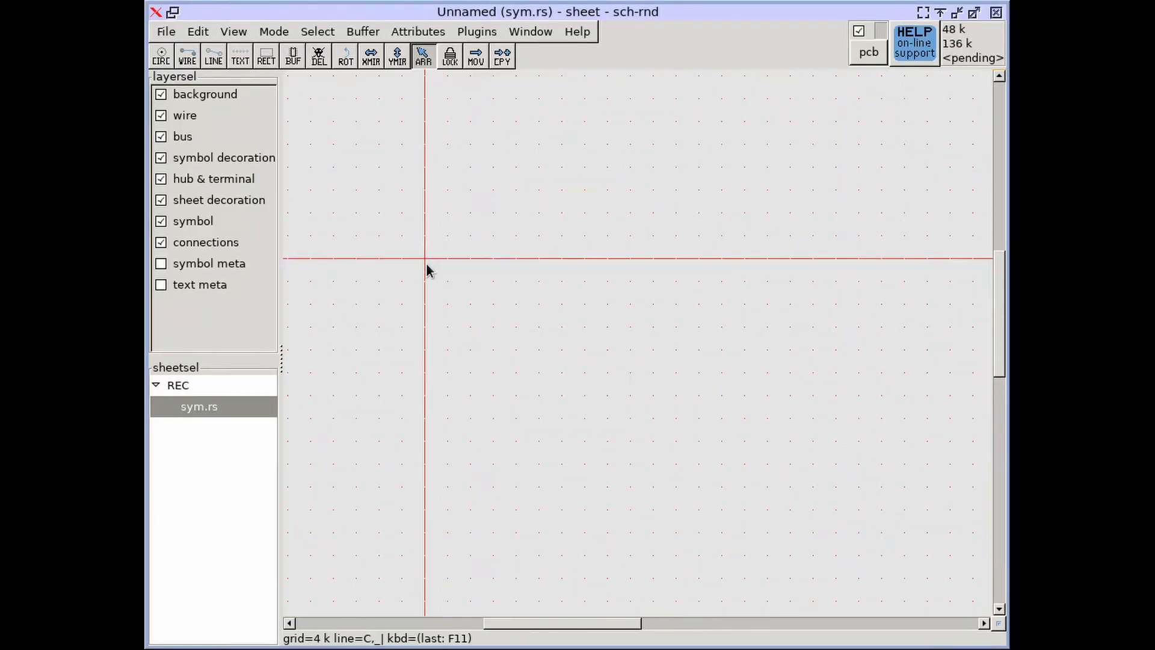
key("p")
key("t")
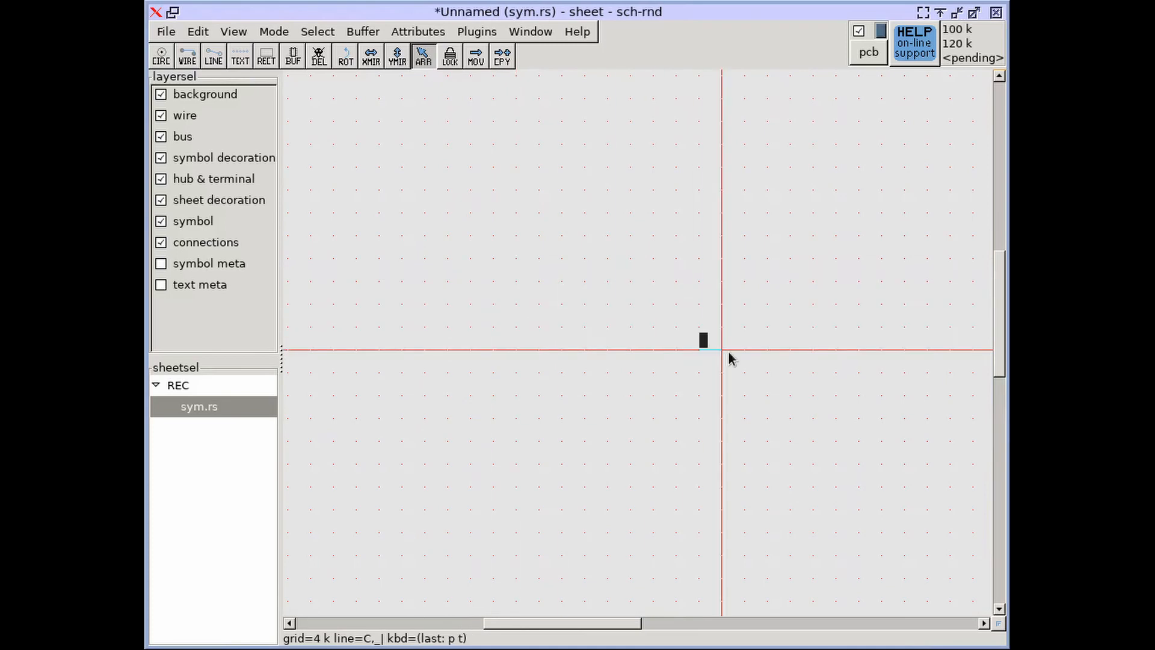
scroll(727, 352, "up", 1)
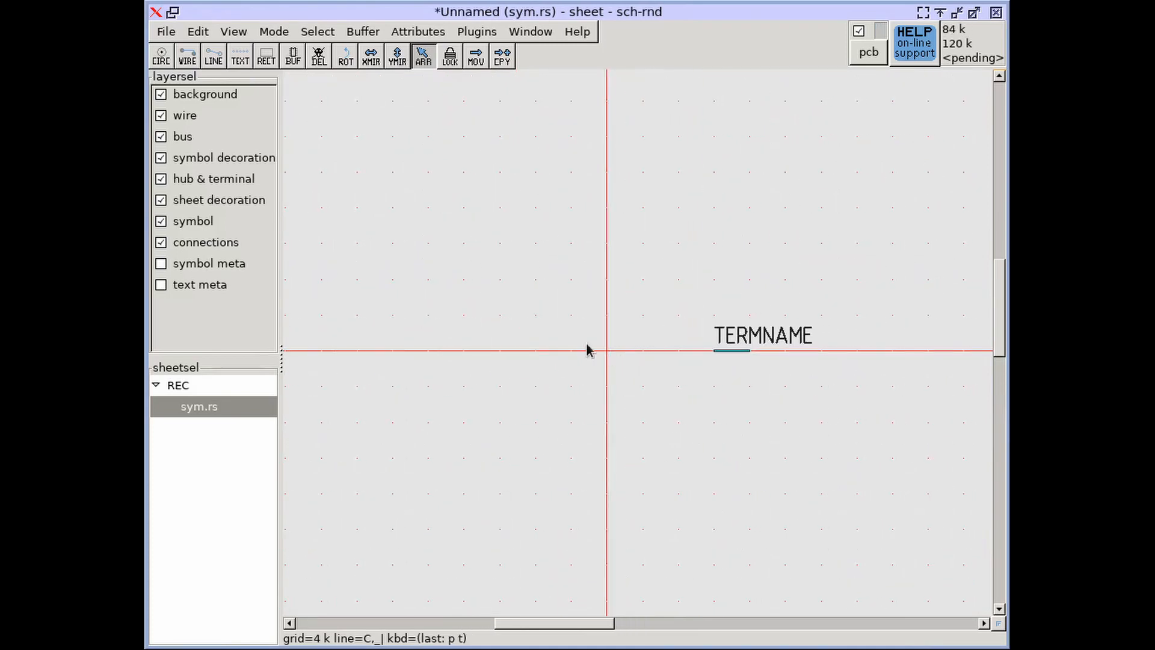
key("p")
key("t")
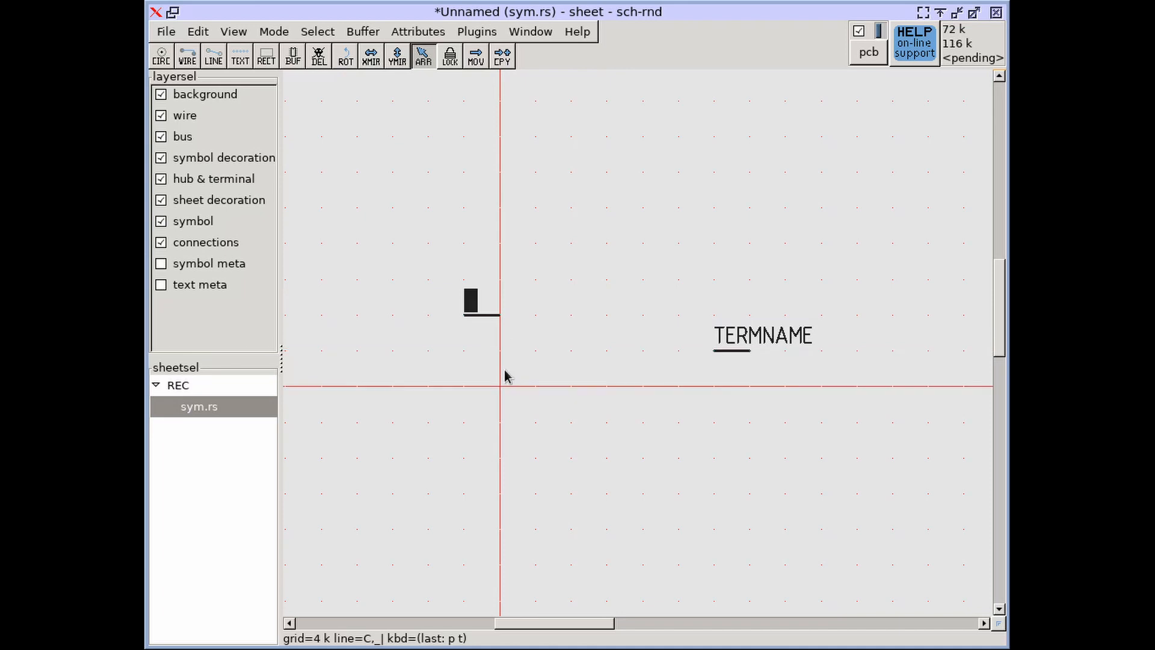
key("p")
key("t")
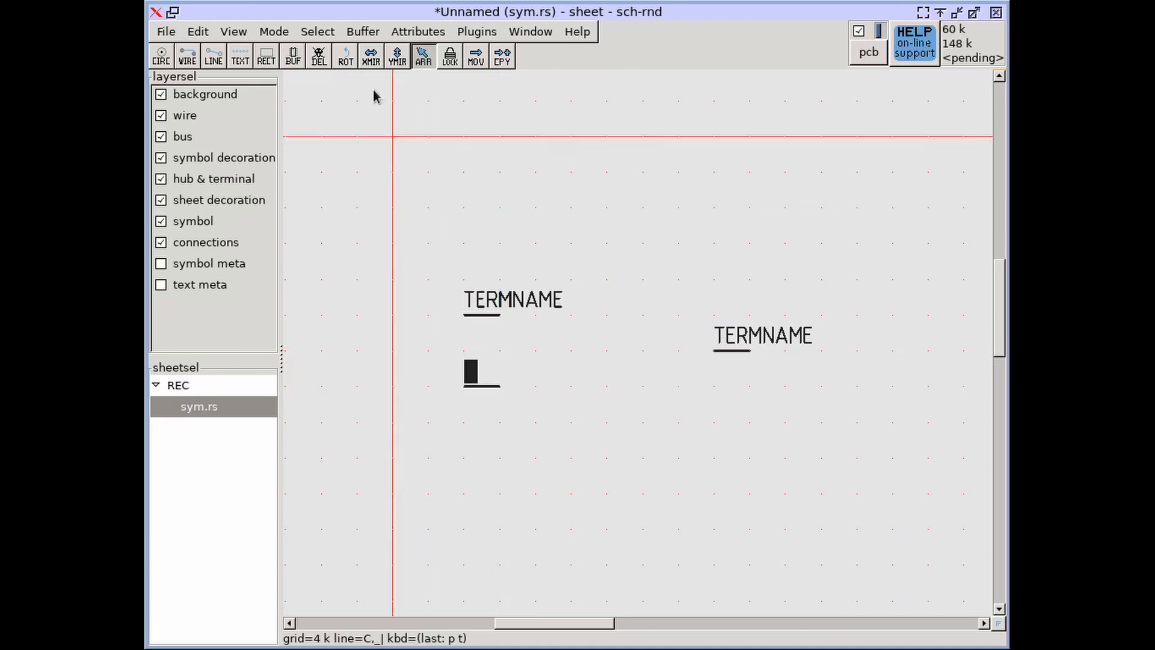
Step: Draw a closed triangle with its vertical side through the inner ends of the two stacked terminals and its apex at the single terminal
left_click(187, 56)
left_click(215, 56)
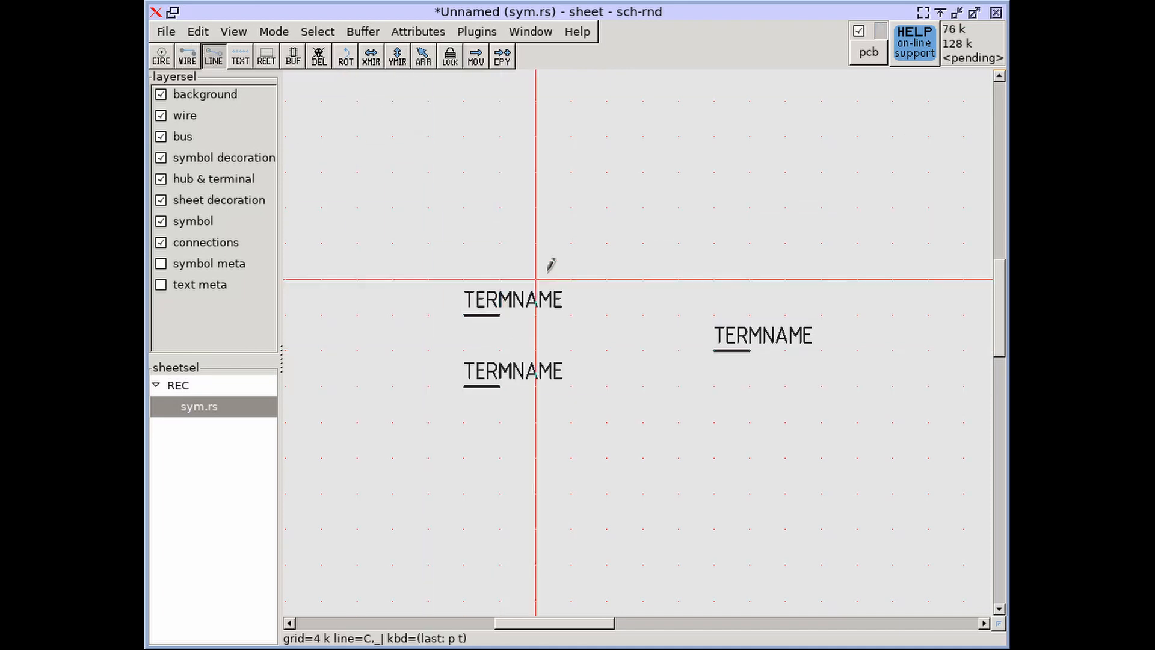
scroll(529, 305, "up", 3)
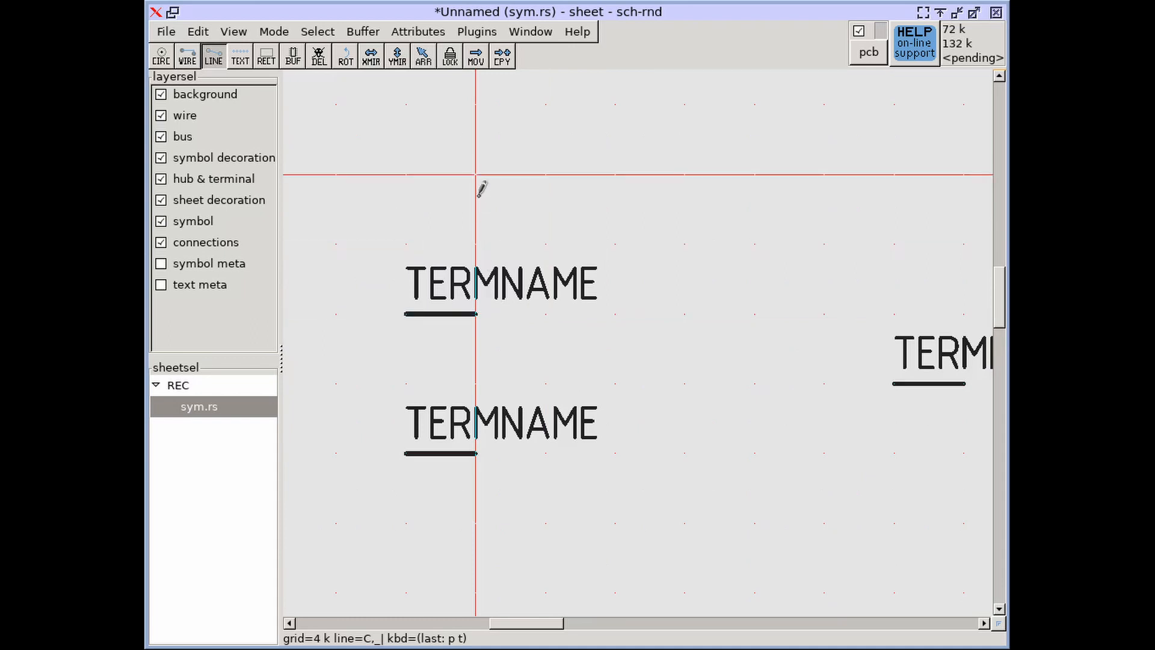
scroll(489, 493, "down", 2)
left_click(477, 556)
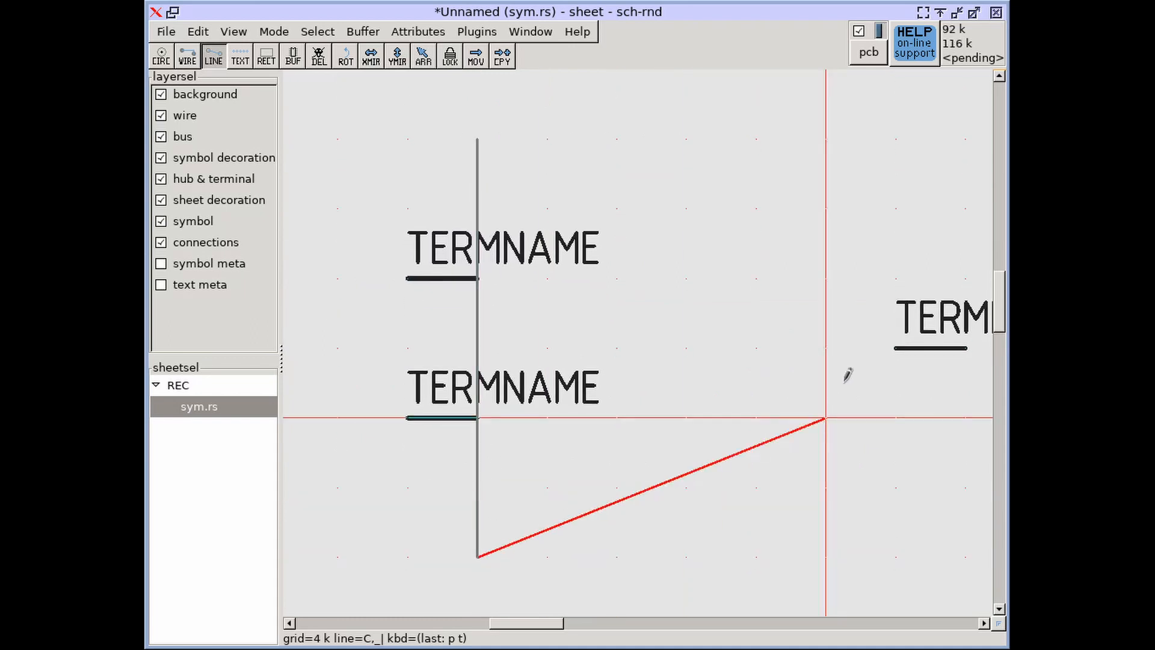
left_click(895, 348)
left_click(477, 139)
key("Escape")
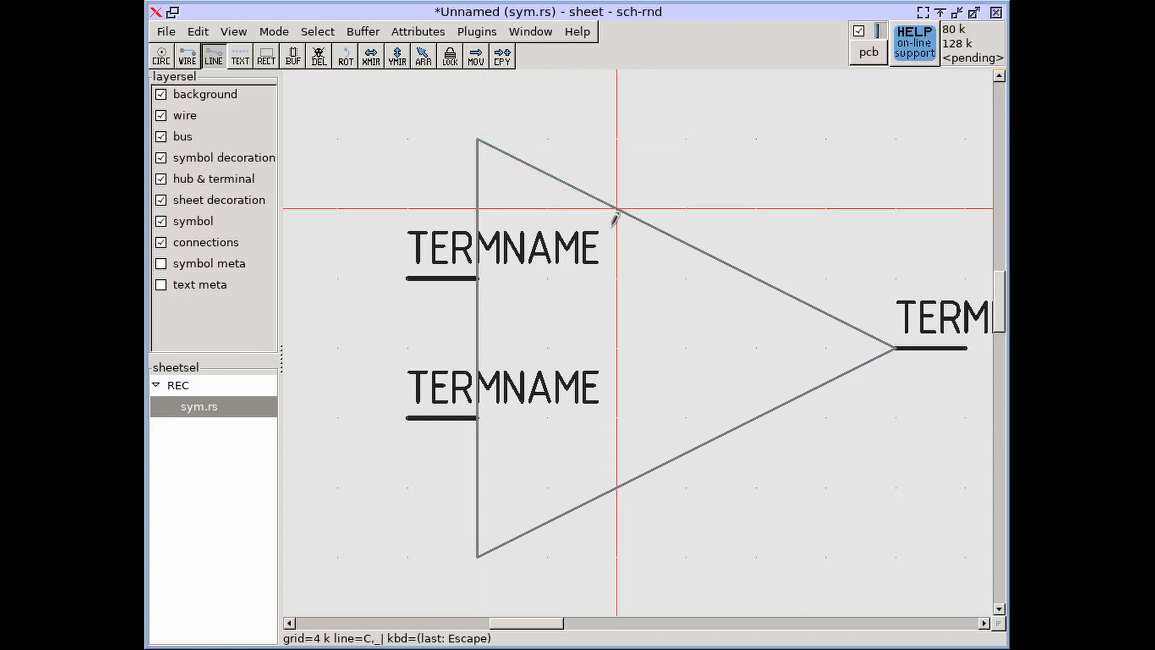
Step: Show the text meta layer and return to the selection tool
left_click(161, 285)
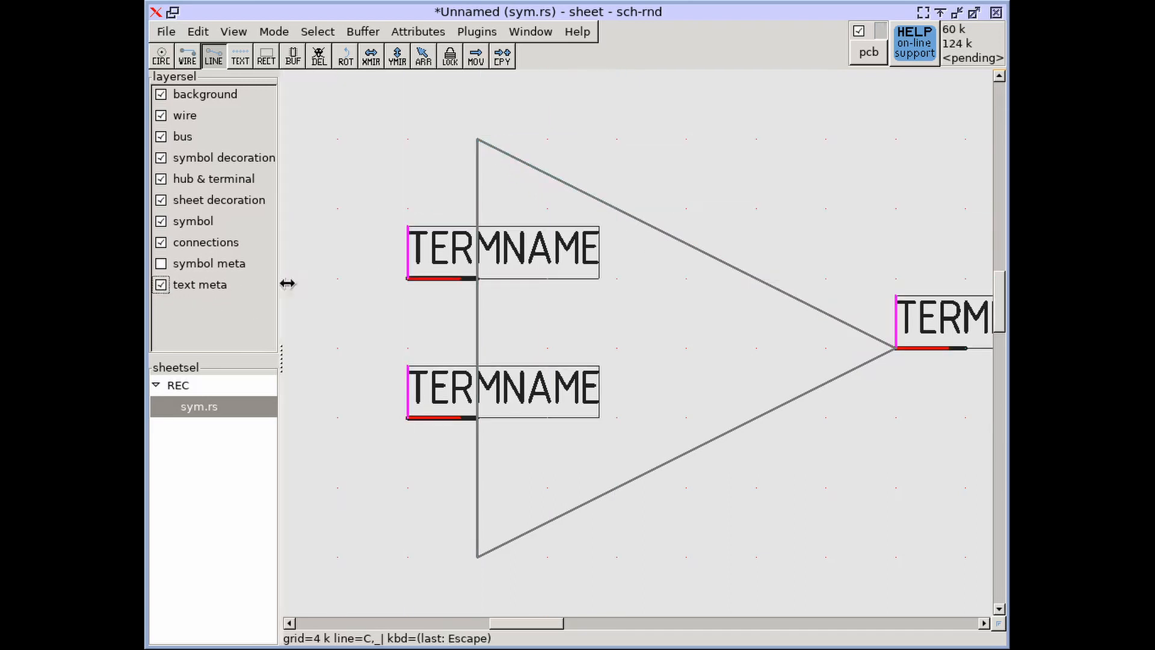
key("Escape")
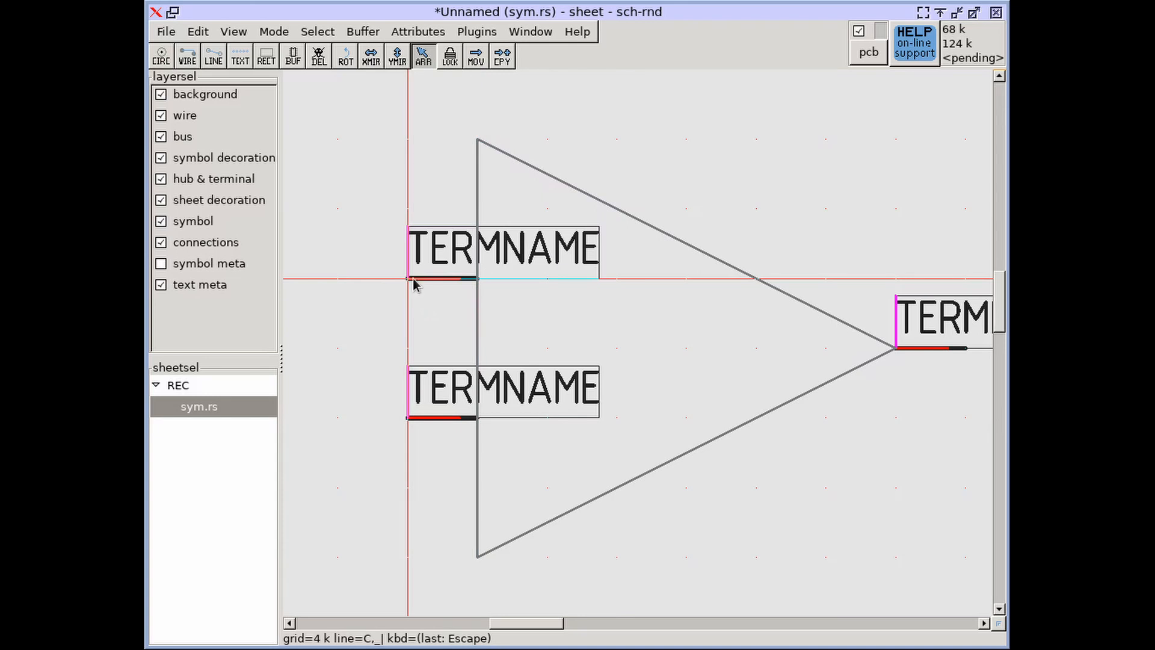
Step: Set the name attribute of the upper of the two stacked terminals to INPUT_POS
key("a")
key("a")
type("INP")
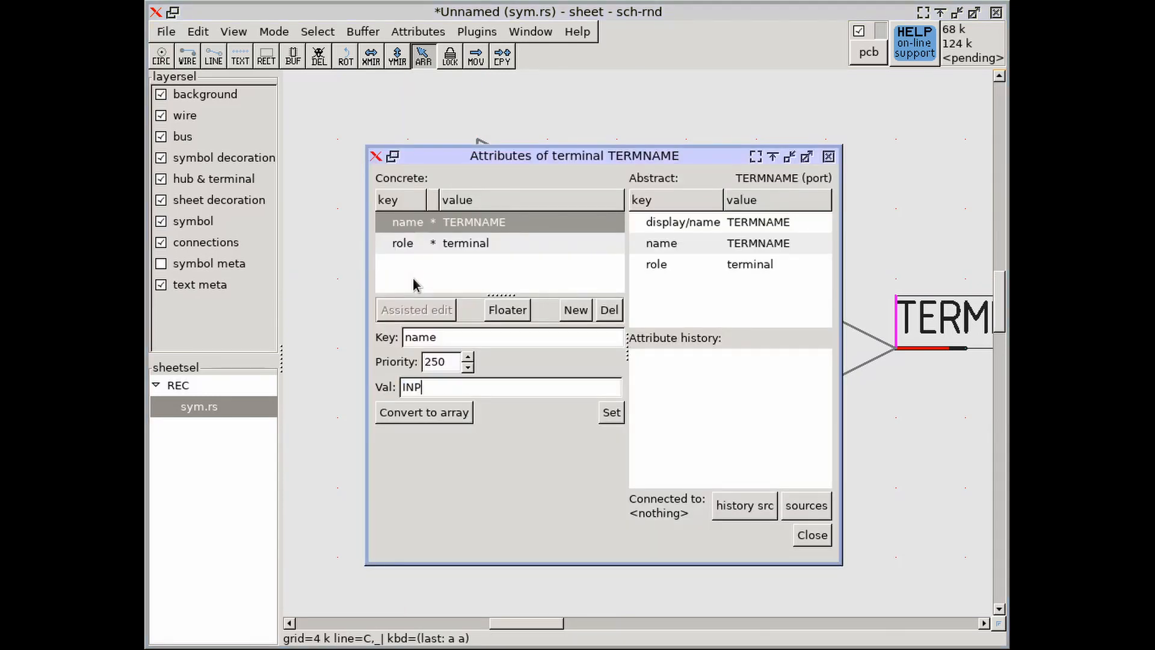
key("Return")
left_click_drag(431, 280, 627, 135, "alt")
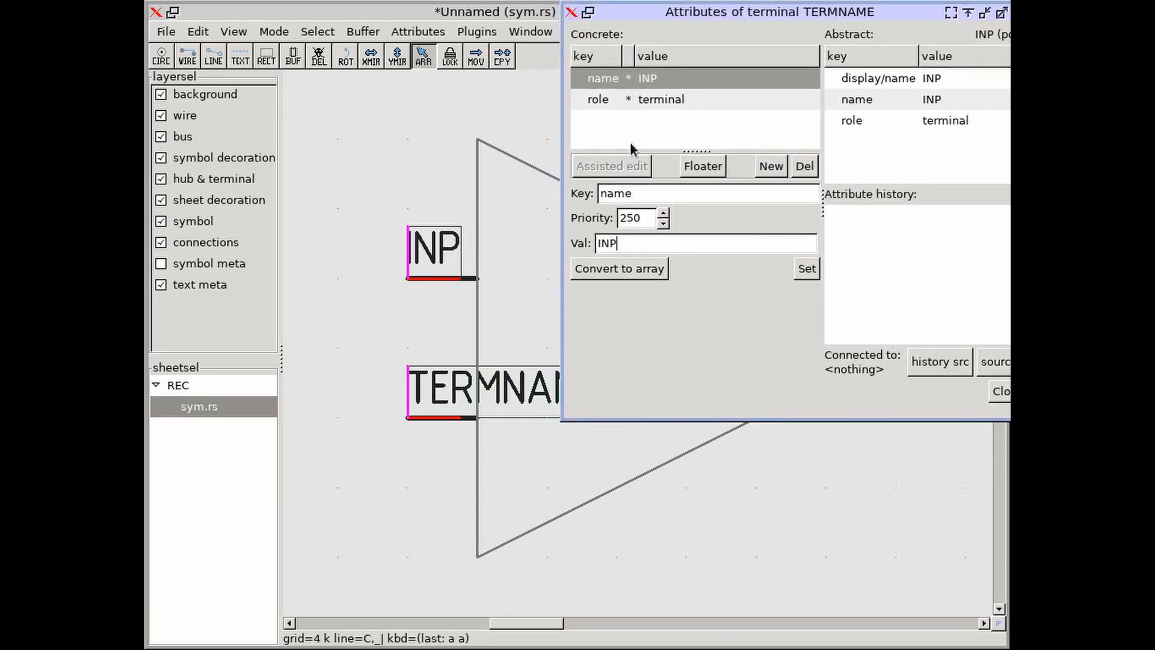
type("UT_POS")
key("Return")
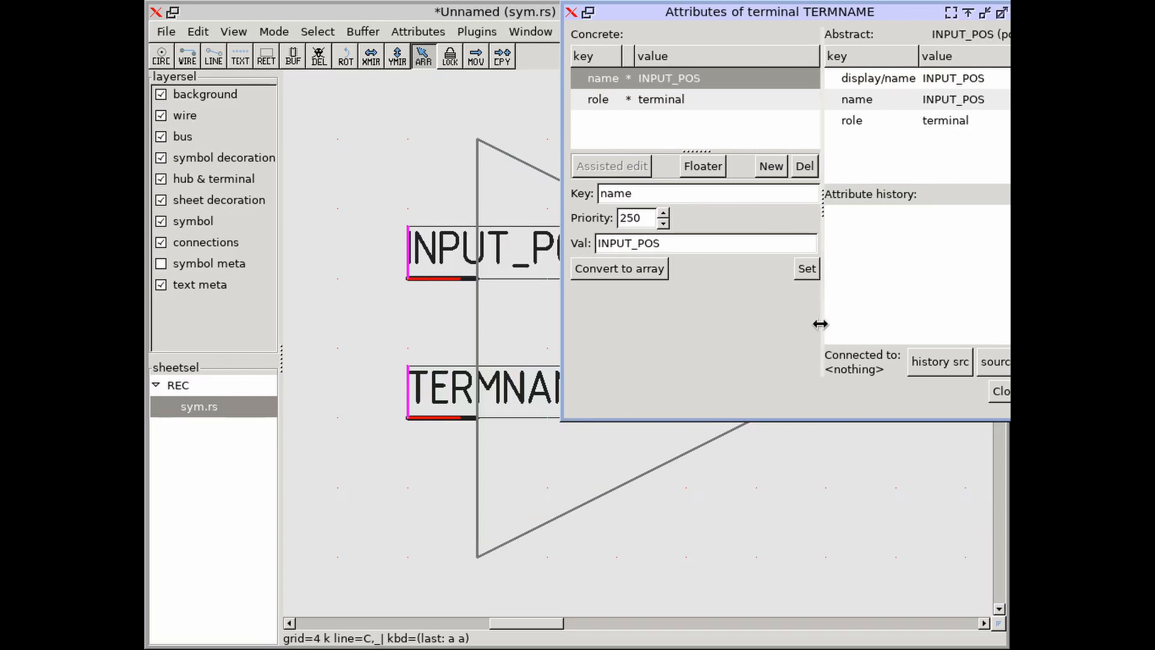
left_click(1000, 391)
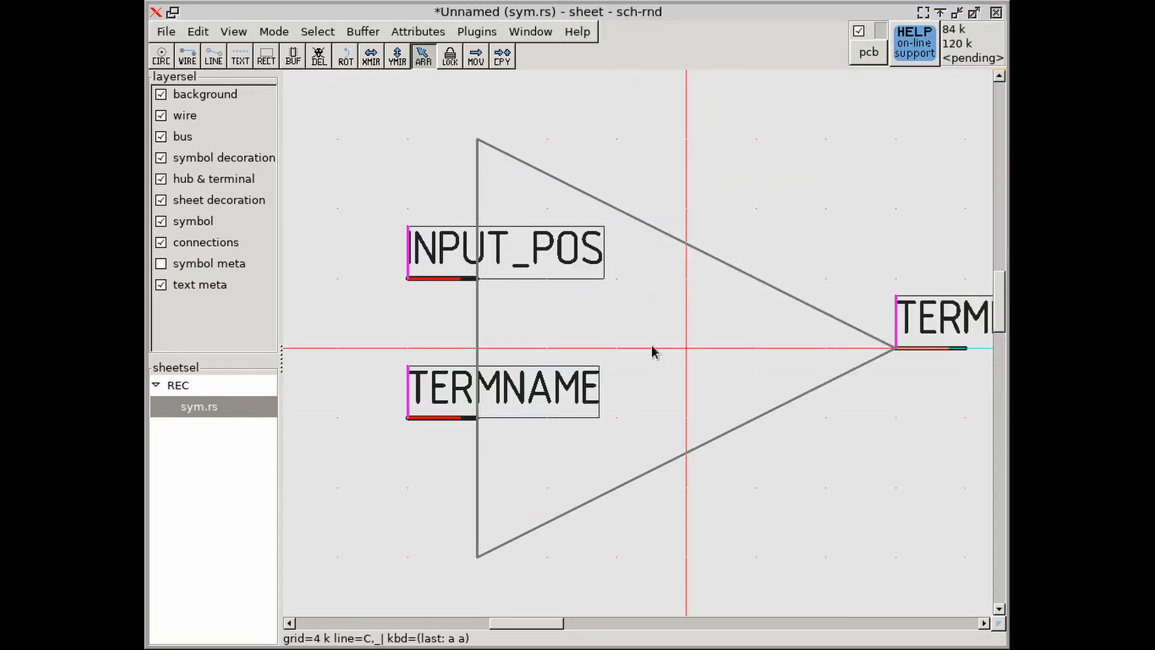
Step: Mirror the two stacked terminals horizontally and move them so they meet the triangle's vertical side
left_click(370, 59)
left_click(412, 279)
left_click(411, 415)
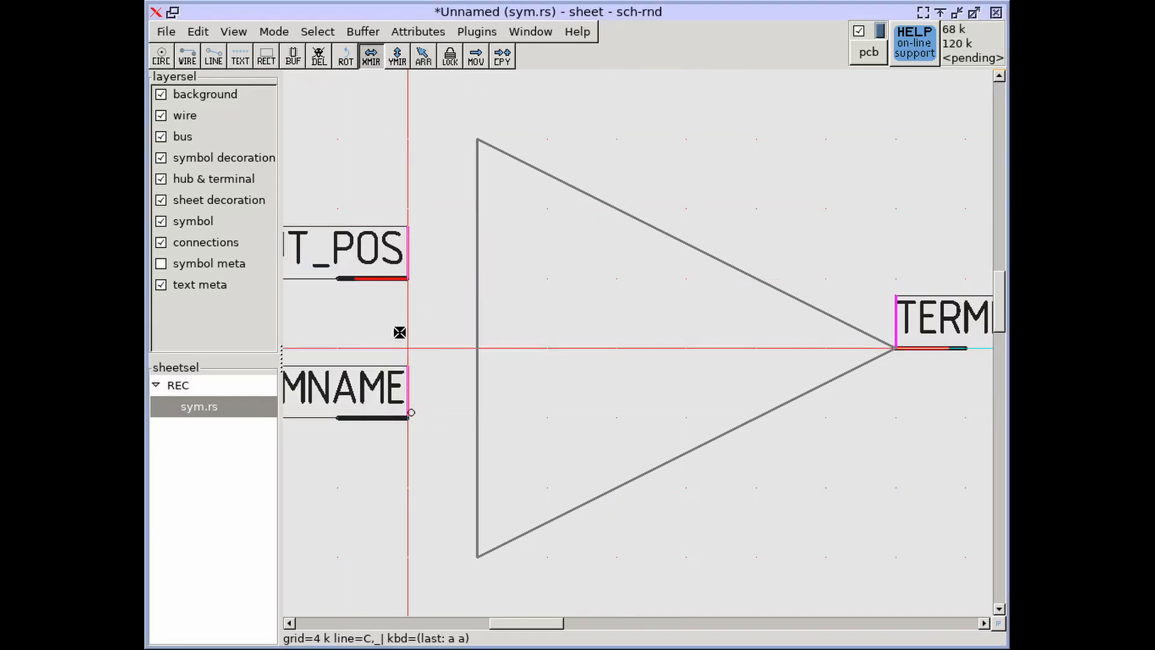
key("F11")
left_click_drag(405, 291, 468, 287)
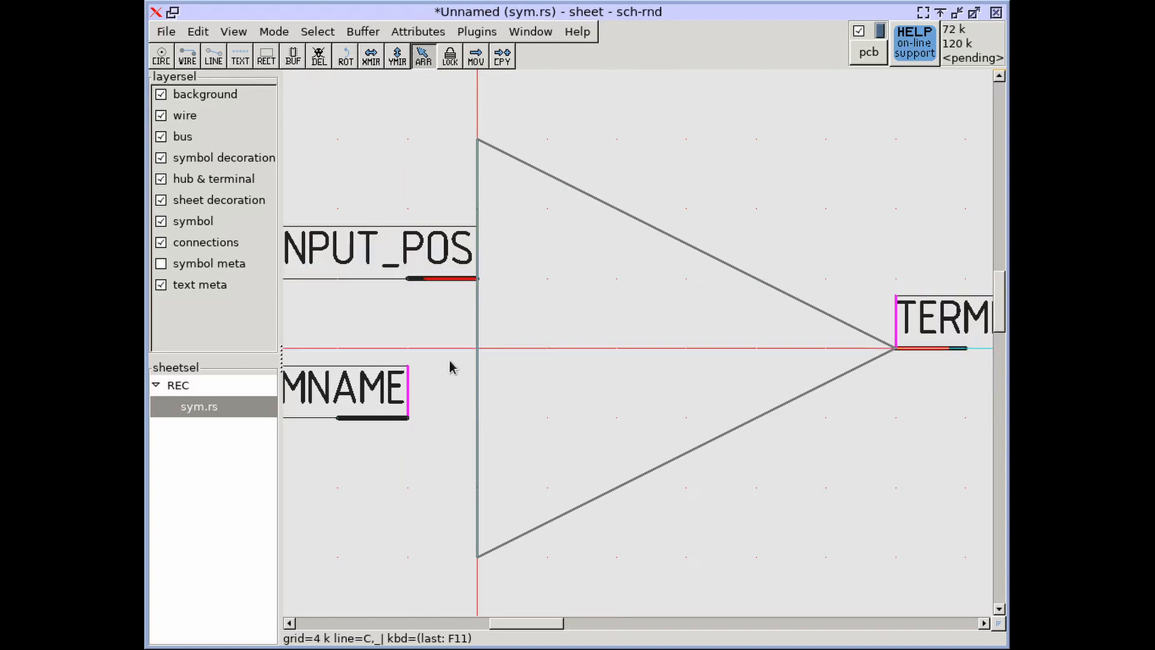
left_click_drag(411, 417, 489, 417)
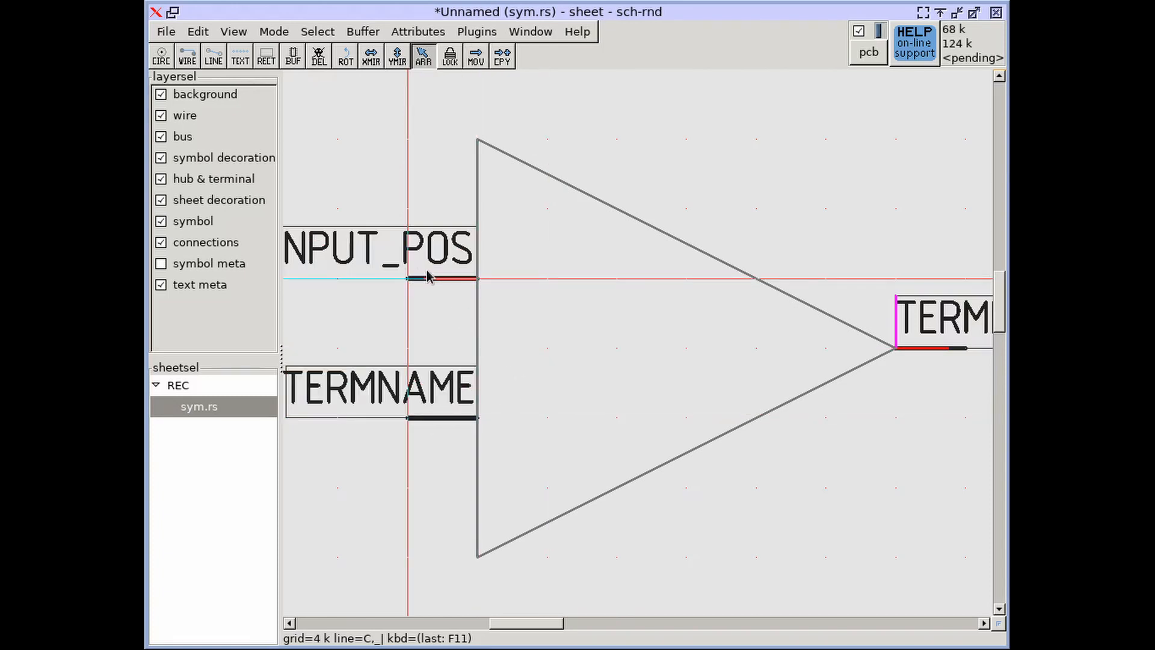
Step: Change the upper input terminal's name attribute to IN_P
key("a")
key("a")
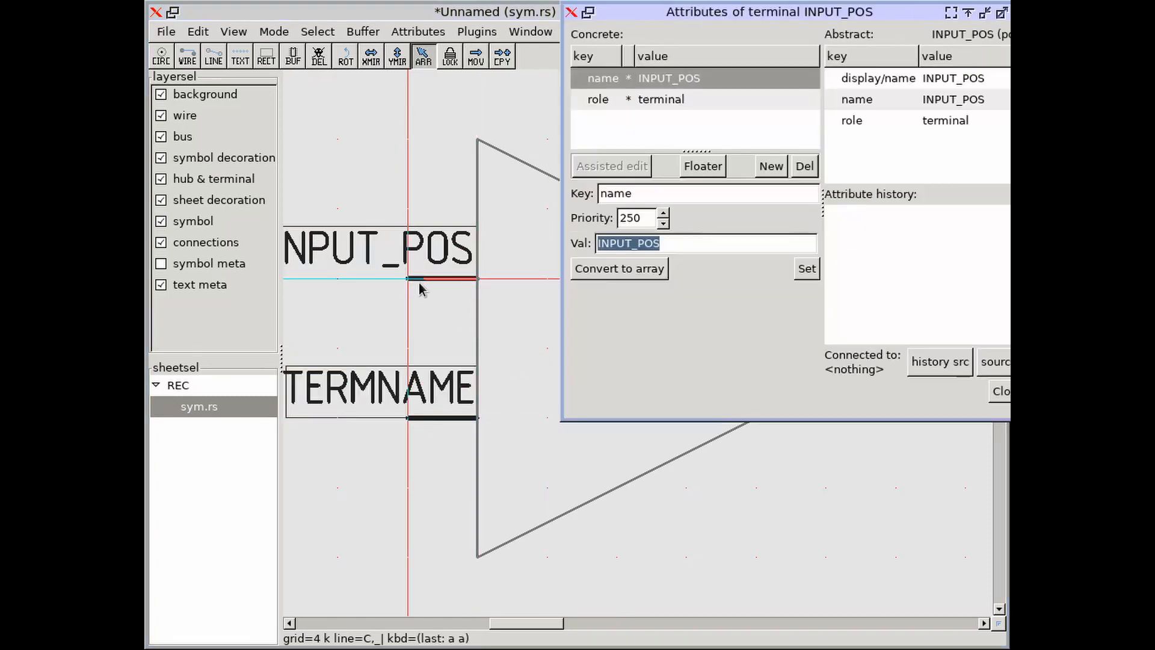
type("IN")
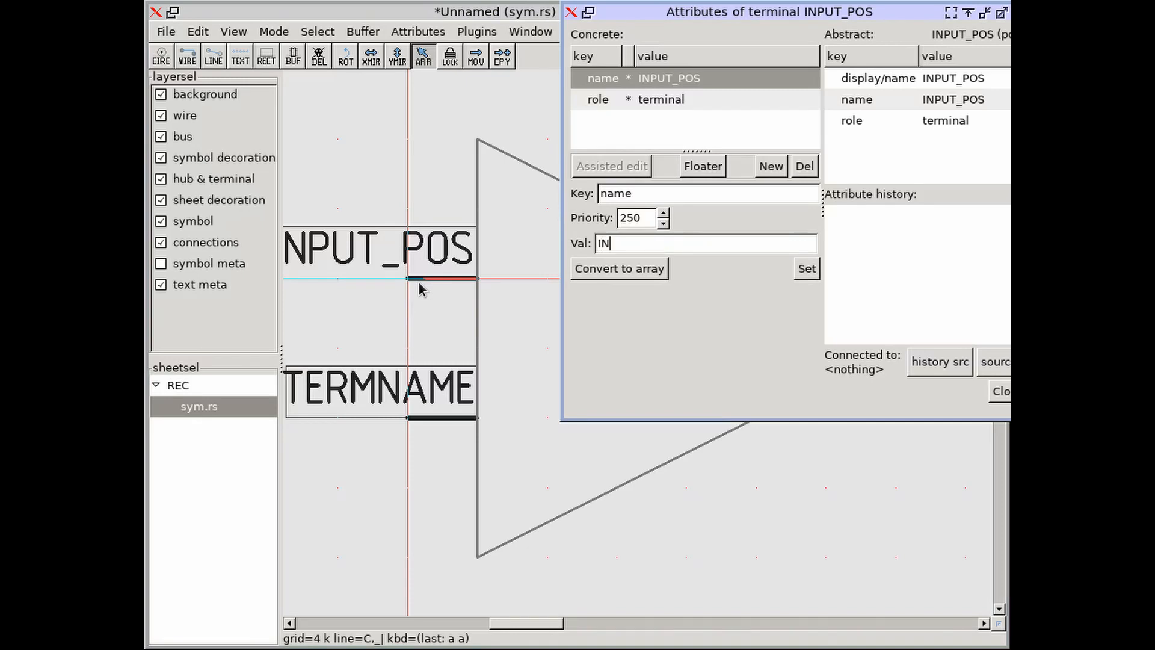
type("_P")
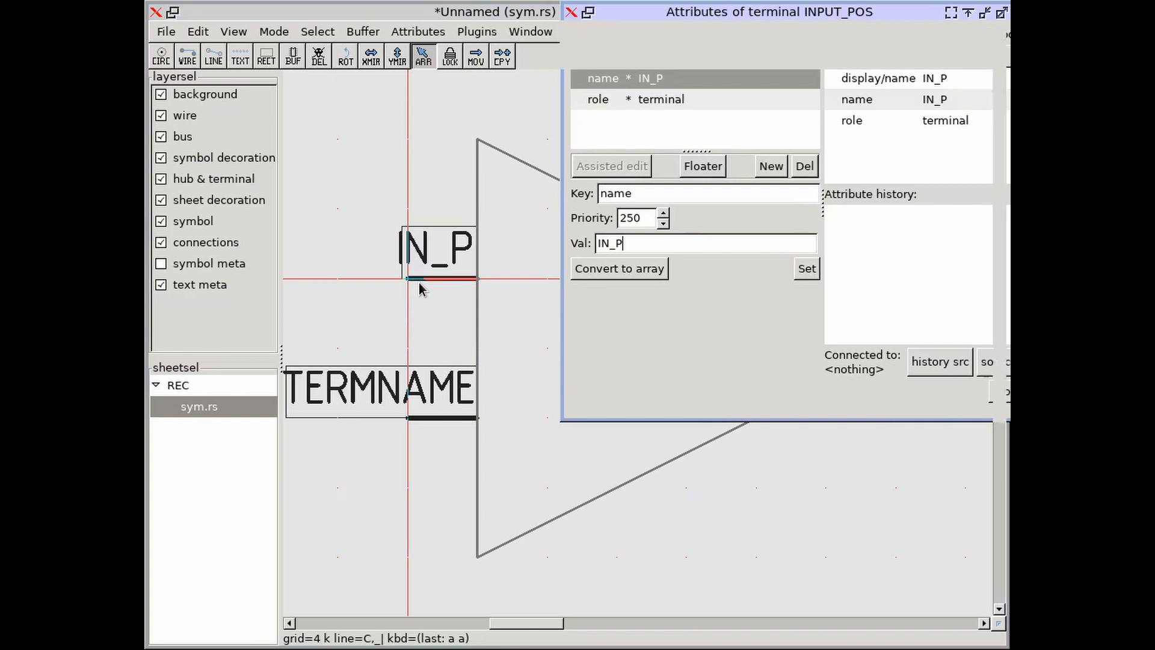
key("Escape")
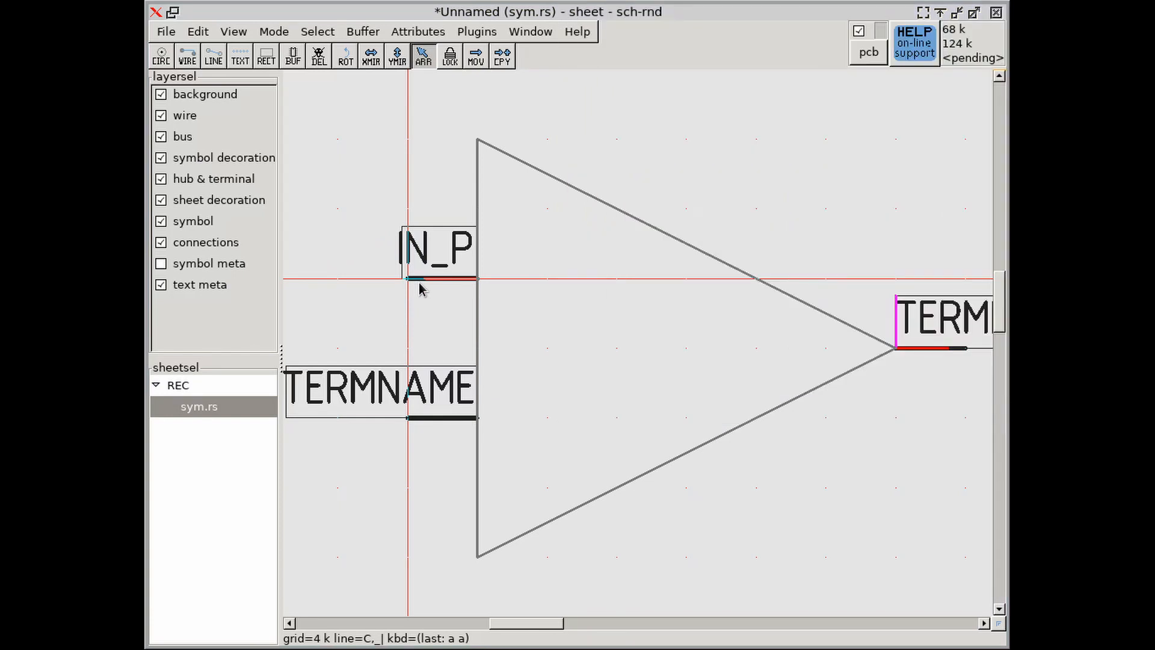
Step: Name the lower input terminal IN_N and the terminal at the triangle's apex OUT
left_click(410, 419)
key("a")
key("a")
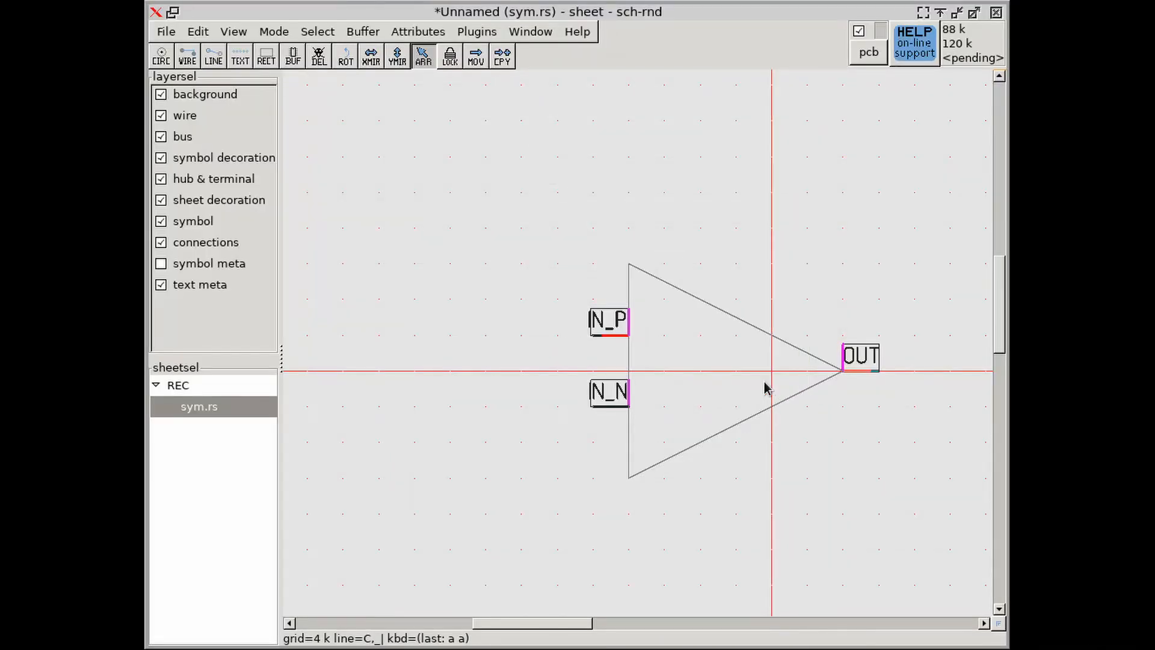
Step: Add the text labels "pos" and "neg" inside the triangle, next to the IN_P and IN_N terminals respectively
scroll(767, 388, "up", 2)
left_click(240, 56)
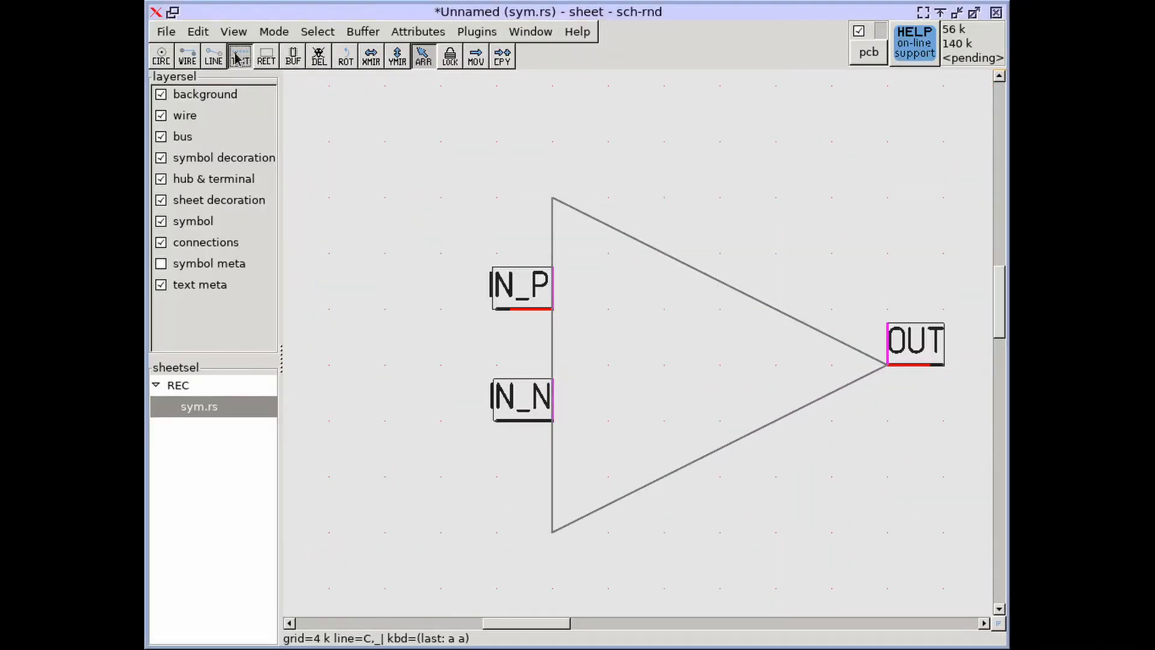
scroll(587, 328, "up", 2)
left_click(555, 309)
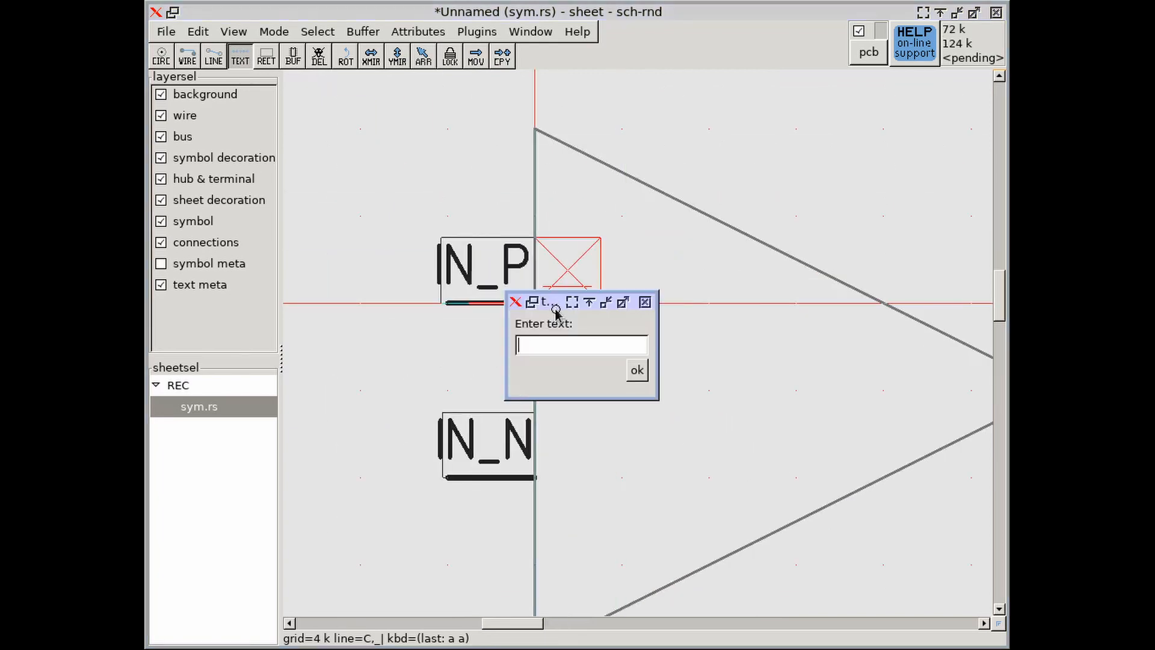
type("pos")
key("Return")
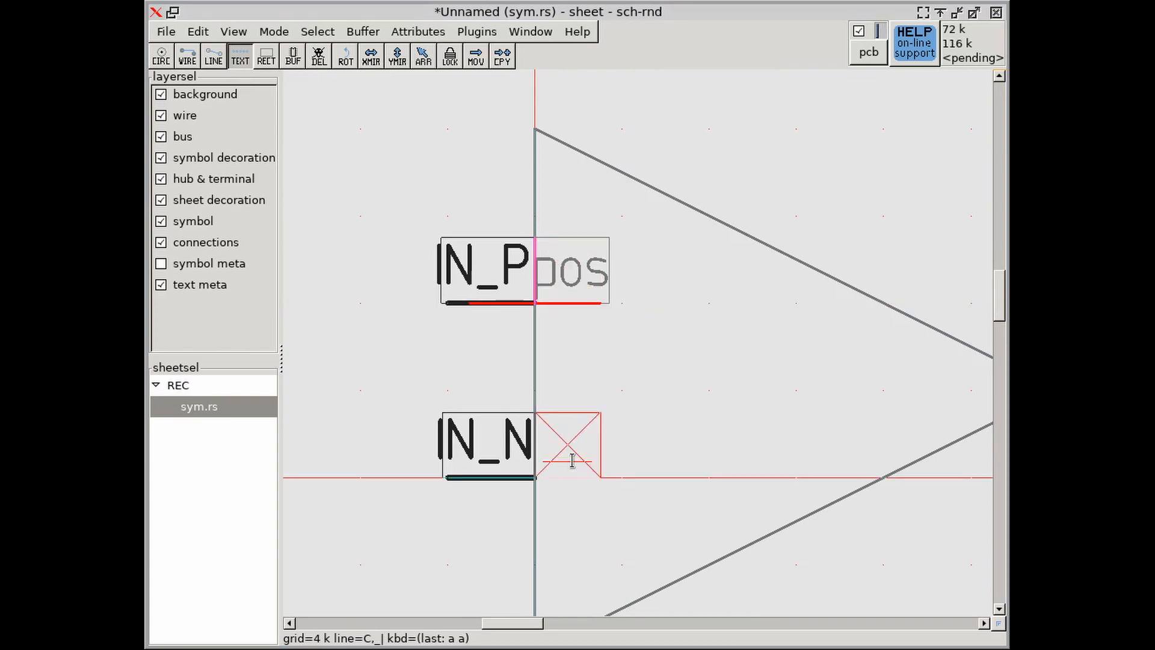
left_click(572, 460)
type("neg")
key("Return")
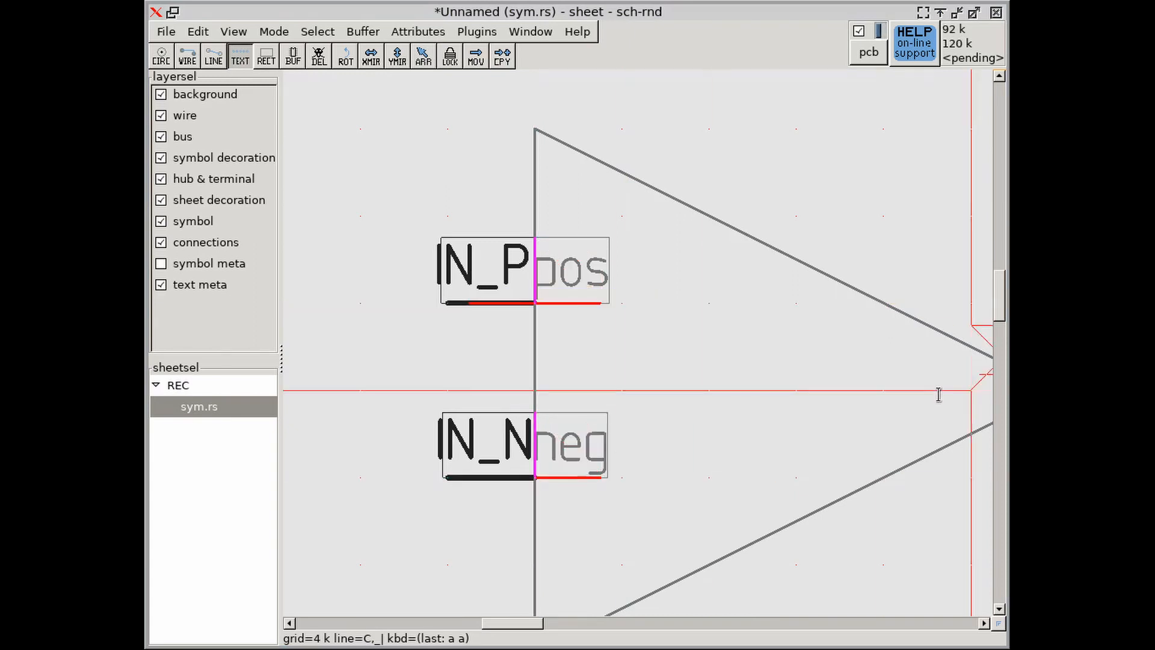
Step: Reduce the grid to 1 k and add the text label "output" inside the triangle near its apex
right_click_drag(934, 397, 719, 400)
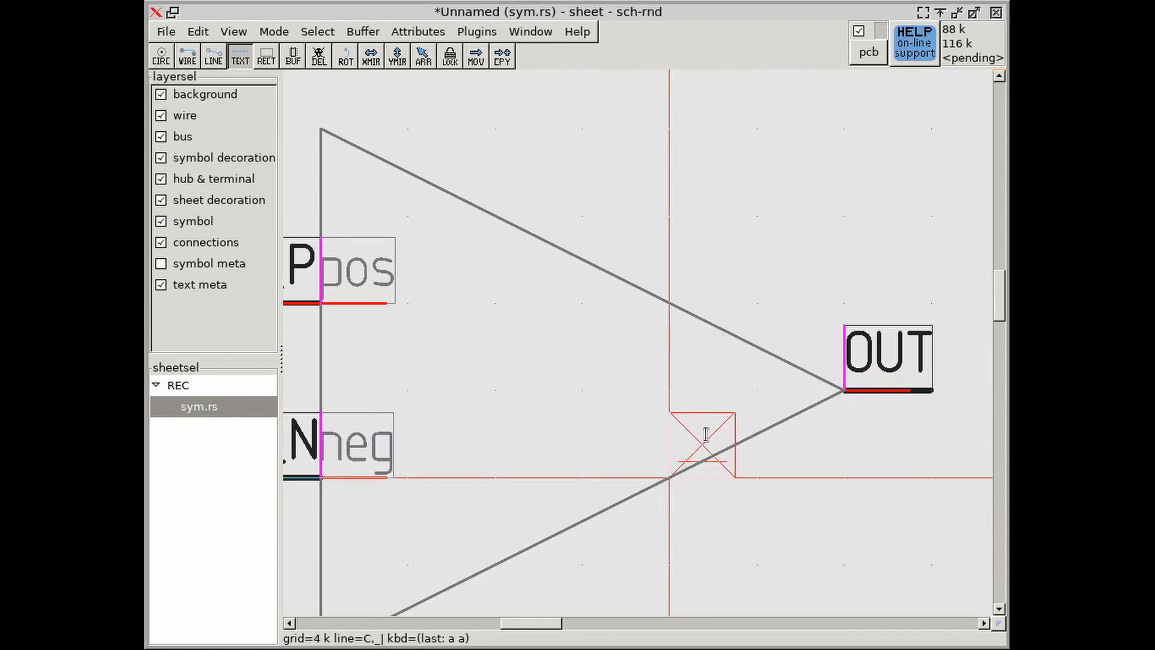
key("bracketleft")
key("bracketleft")
left_click(708, 412)
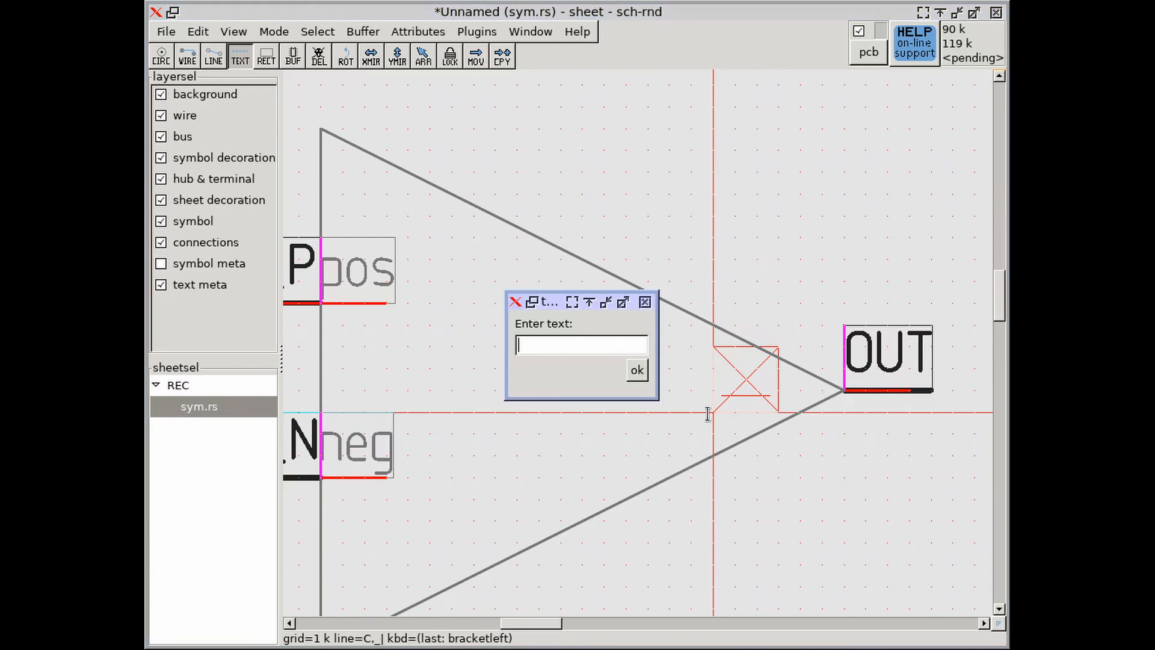
type("output")
key("Return")
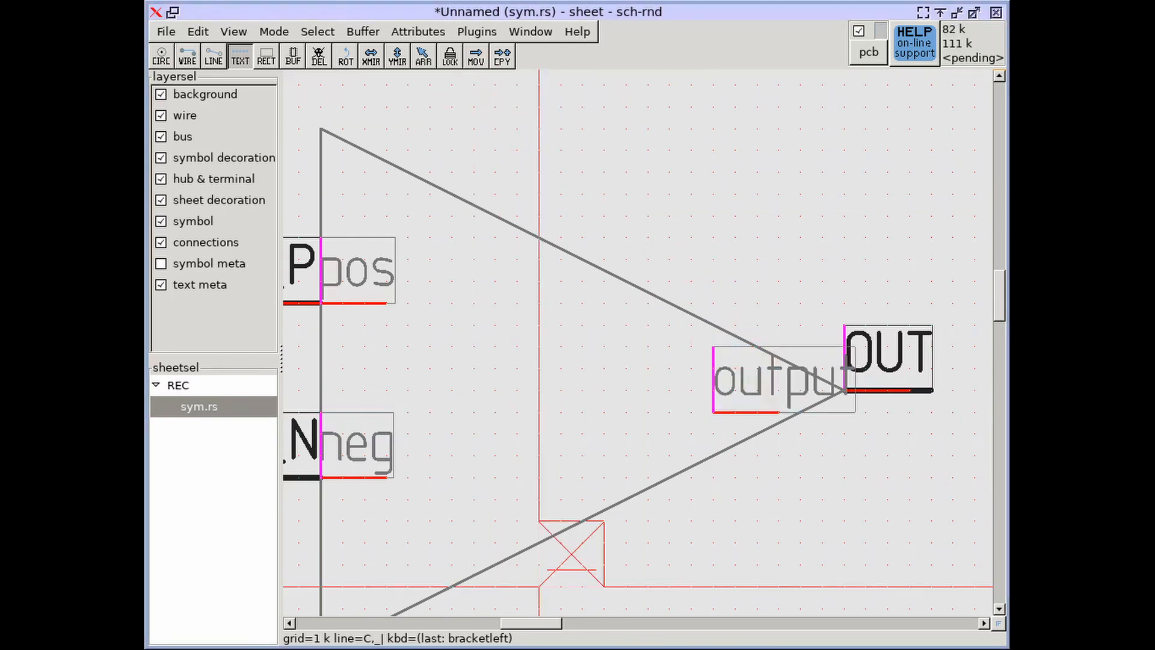
Step: Mirror the "output" text label horizontally
left_click(371, 56)
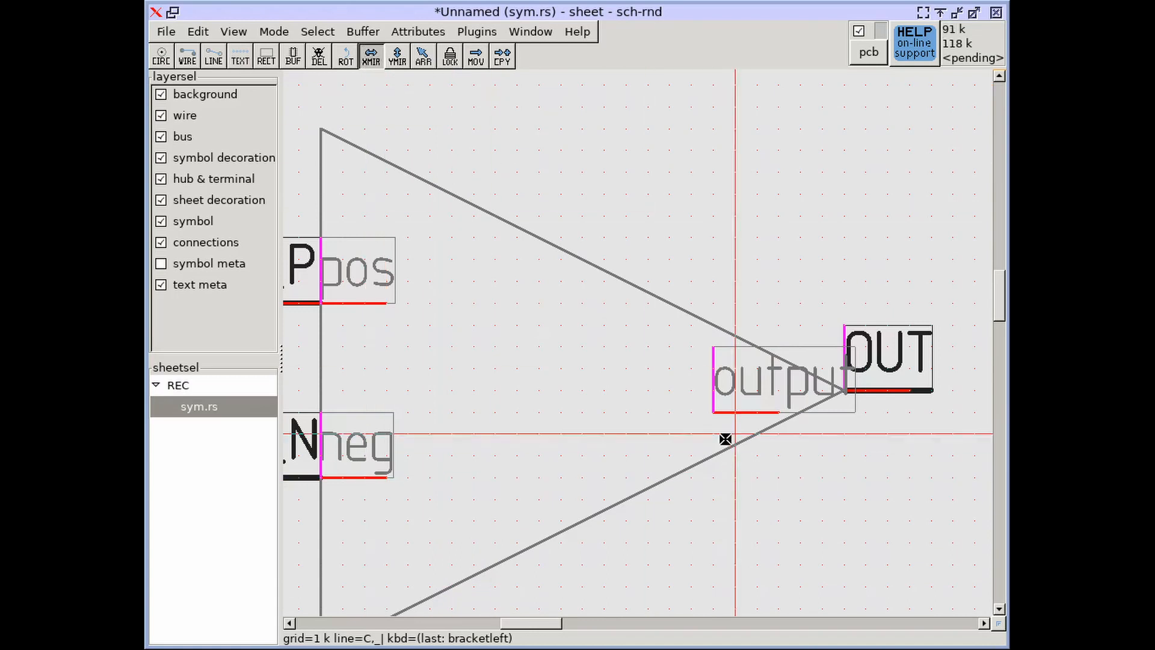
left_click(712, 409)
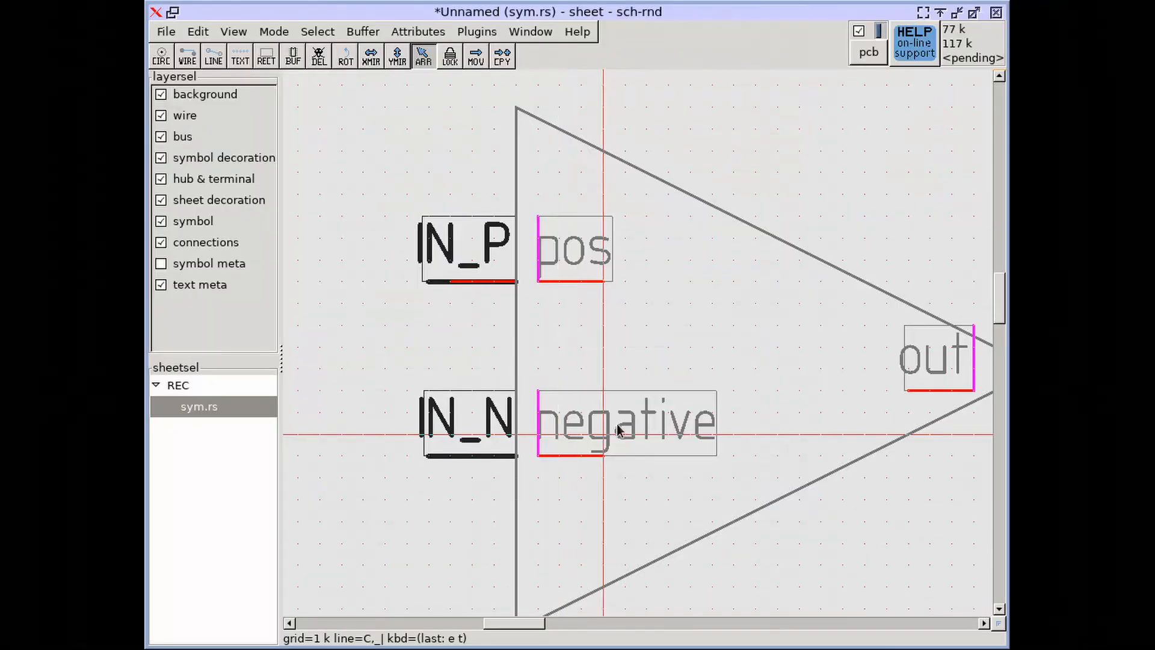
scroll(753, 403, "down", 3)
scroll(714, 364, "up", 3)
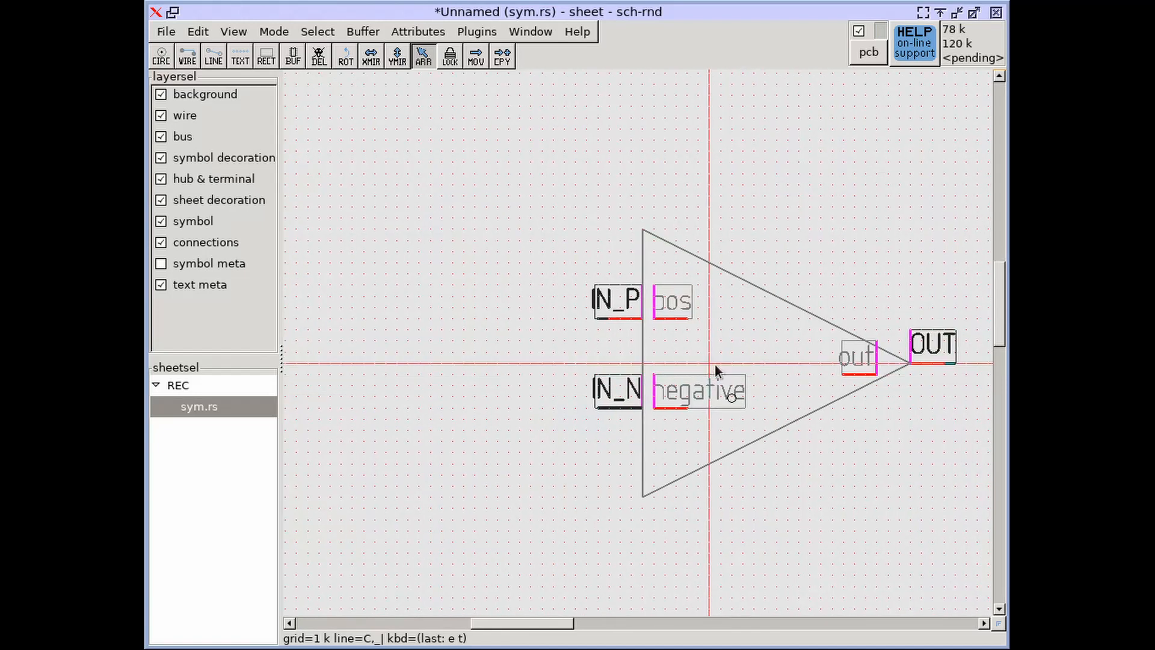
middle_click_drag(808, 324, 601, 378)
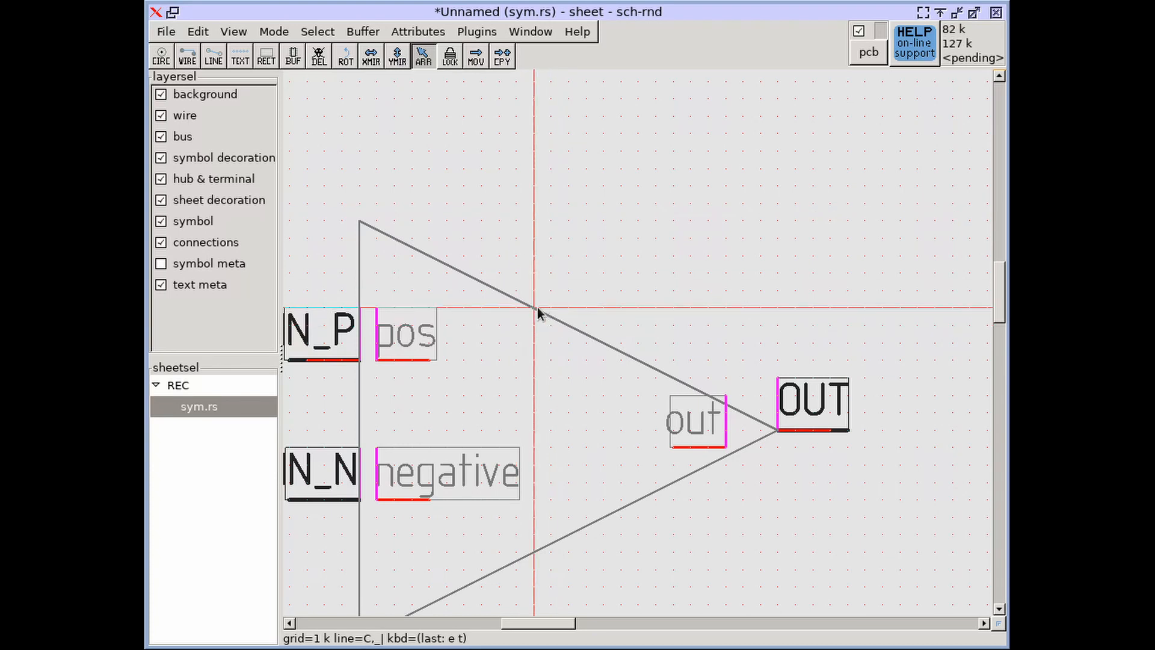
Step: Raise the grid to 4 k and place a new terminal above the triangle's upper edge
scroll(537, 308, "up", 2)
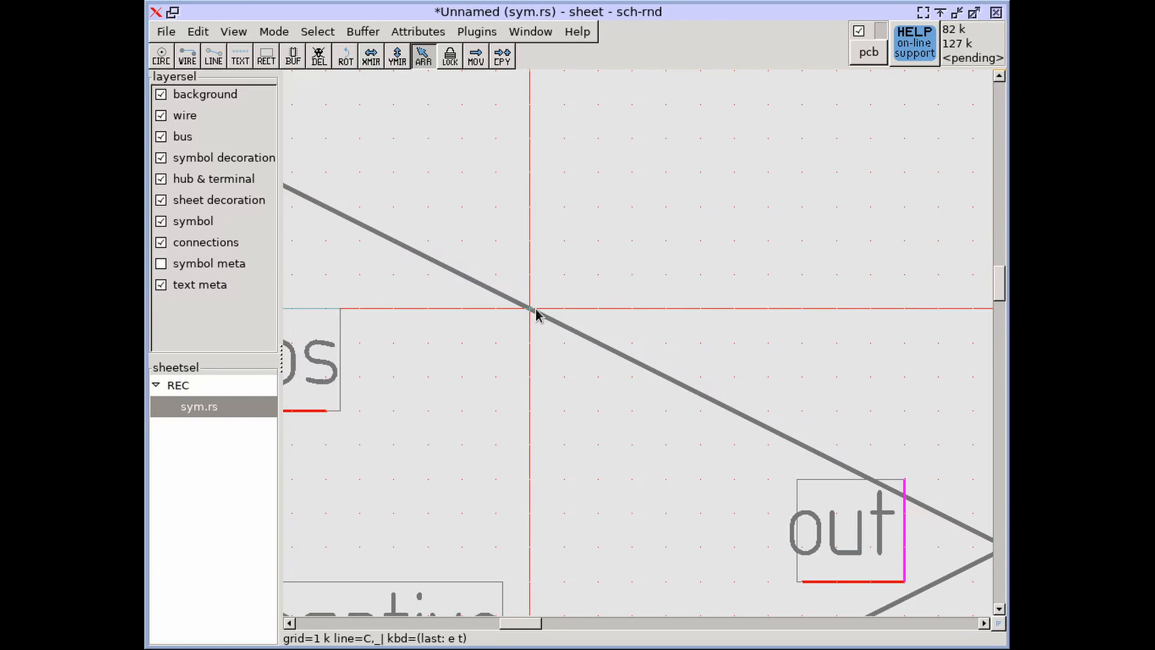
scroll(537, 310, "down", 2)
key("bracketright")
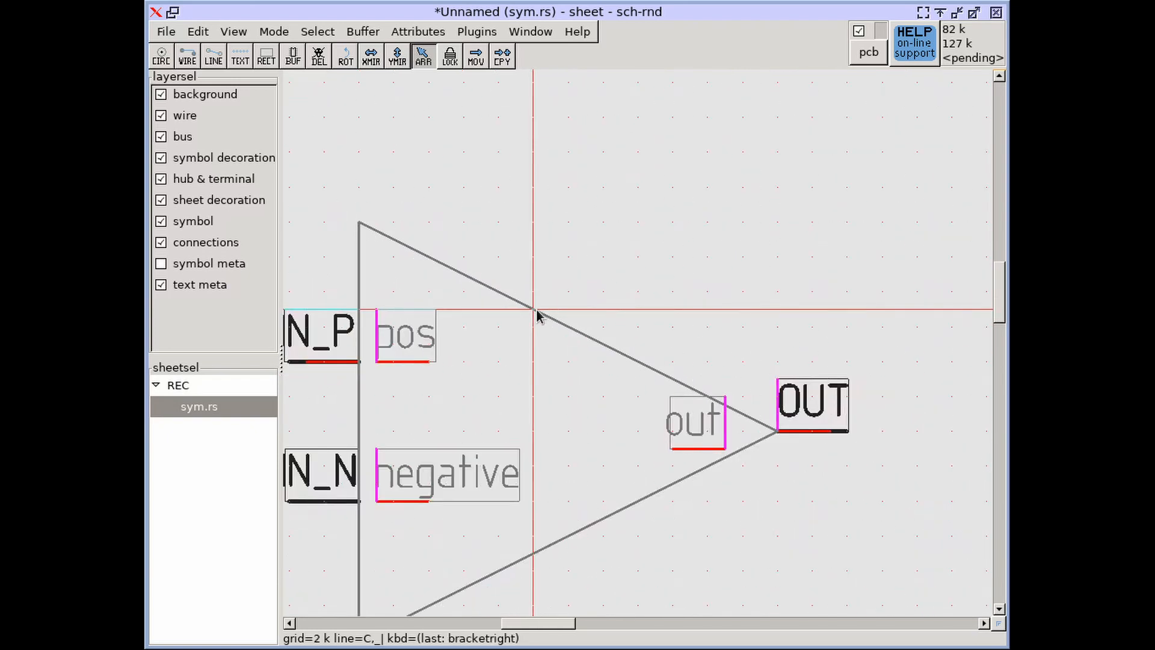
key("bracketright")
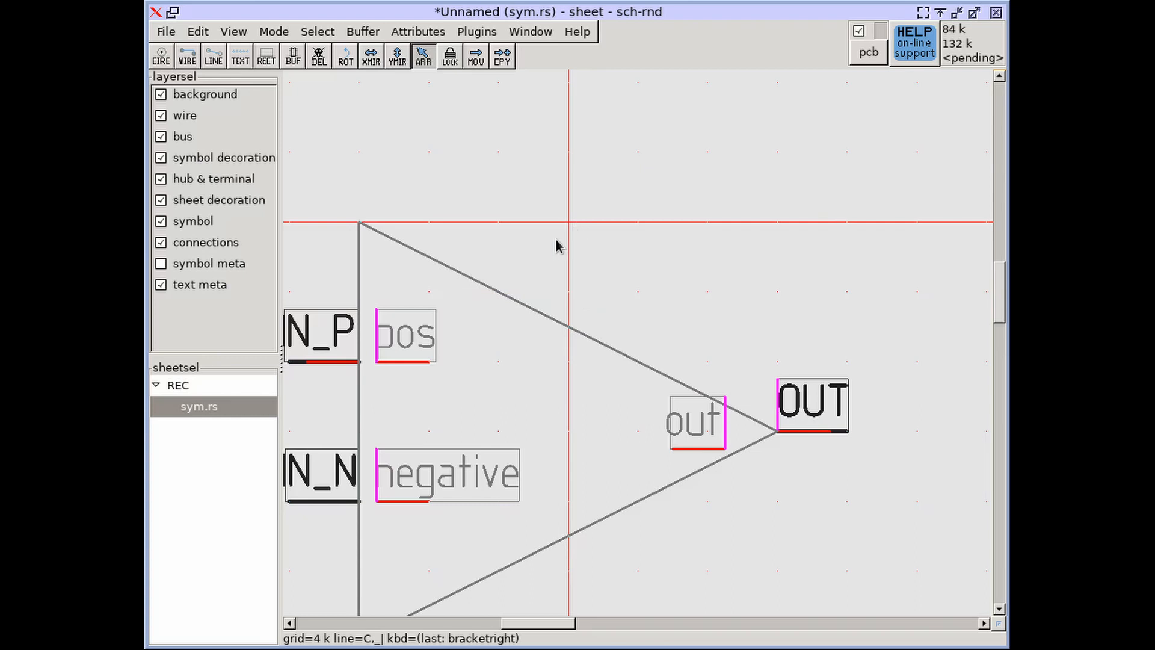
key("p")
key("t")
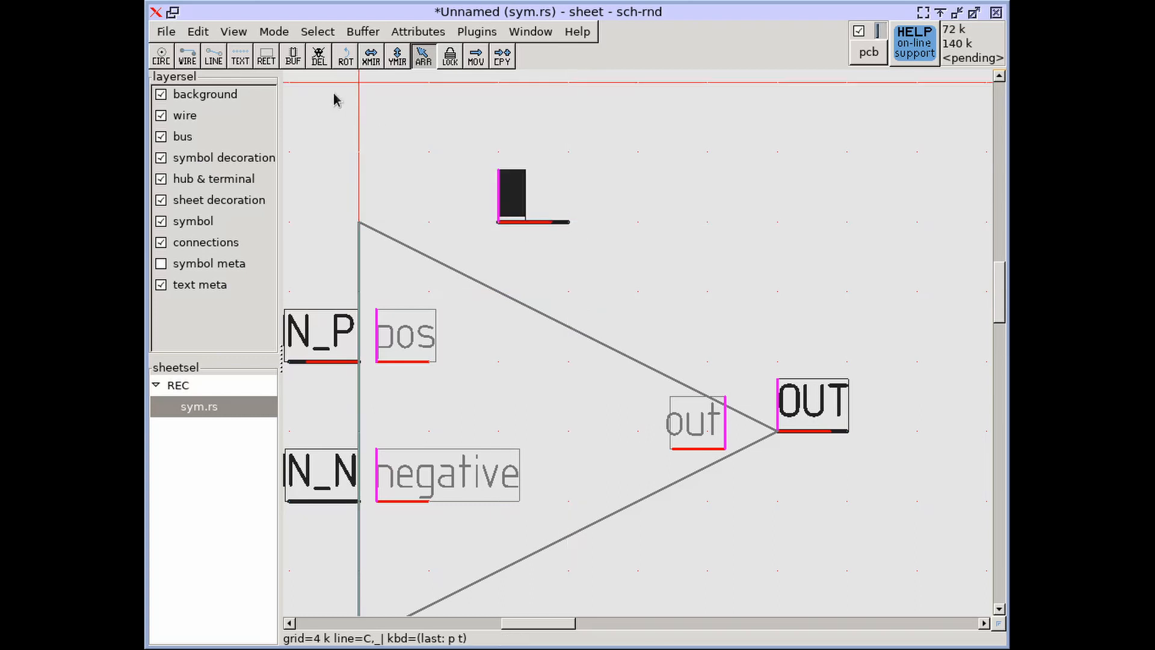
Step: Rotate the new terminal upright and move it closer to the triangle's upper edge
left_click(346, 56)
left_click(490, 211)
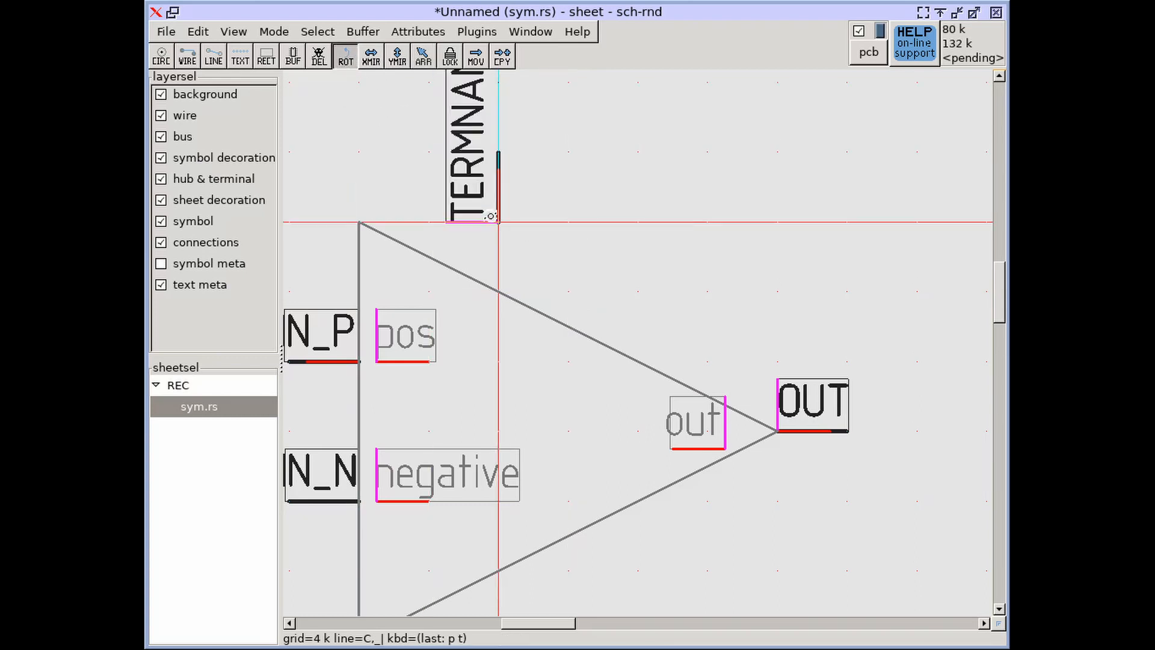
key("F11")
left_click_drag(490, 219, 543, 300)
scroll(507, 263, "up", 1)
scroll(507, 263, "down", 3)
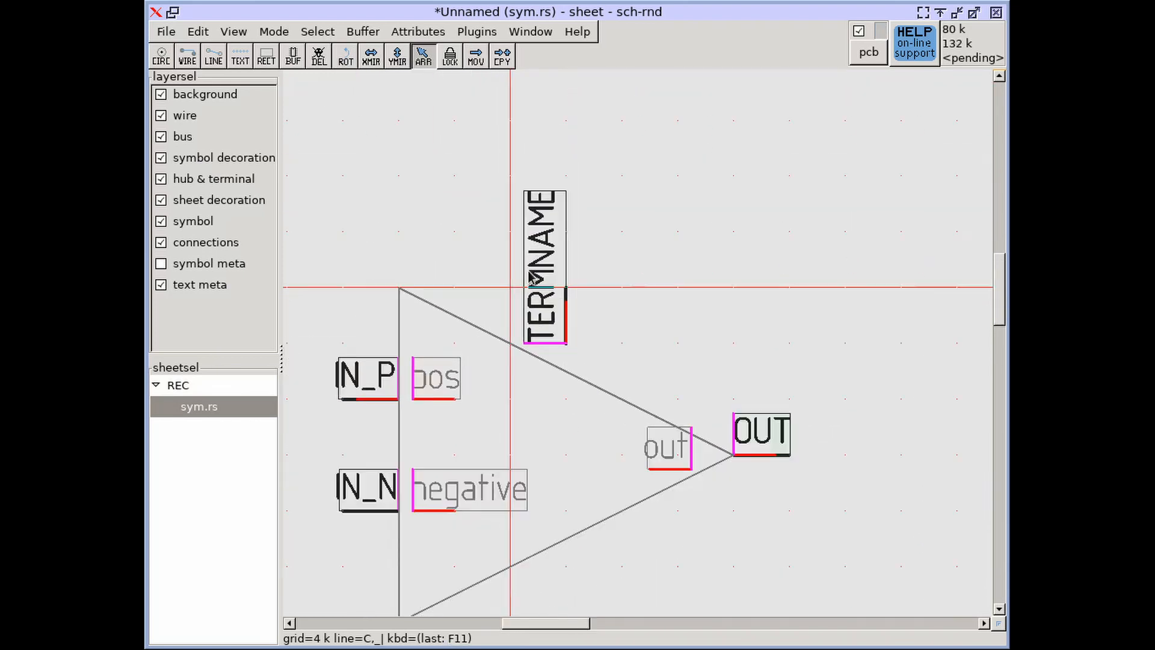
scroll(507, 264, "up", 3)
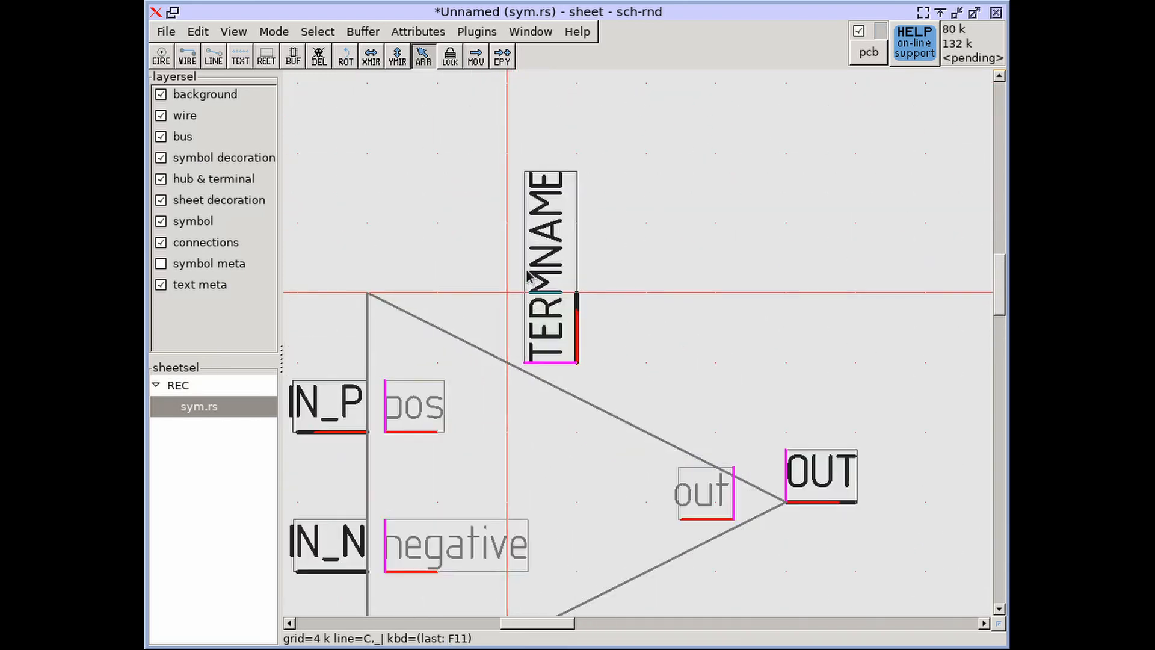
Step: Reduce the grid to 1 k and draw a short line from the upright terminal's lower end to the triangle's upper edge
left_click(213, 57)
scroll(576, 358, "up", 4)
left_click(577, 353)
key("bracketleft")
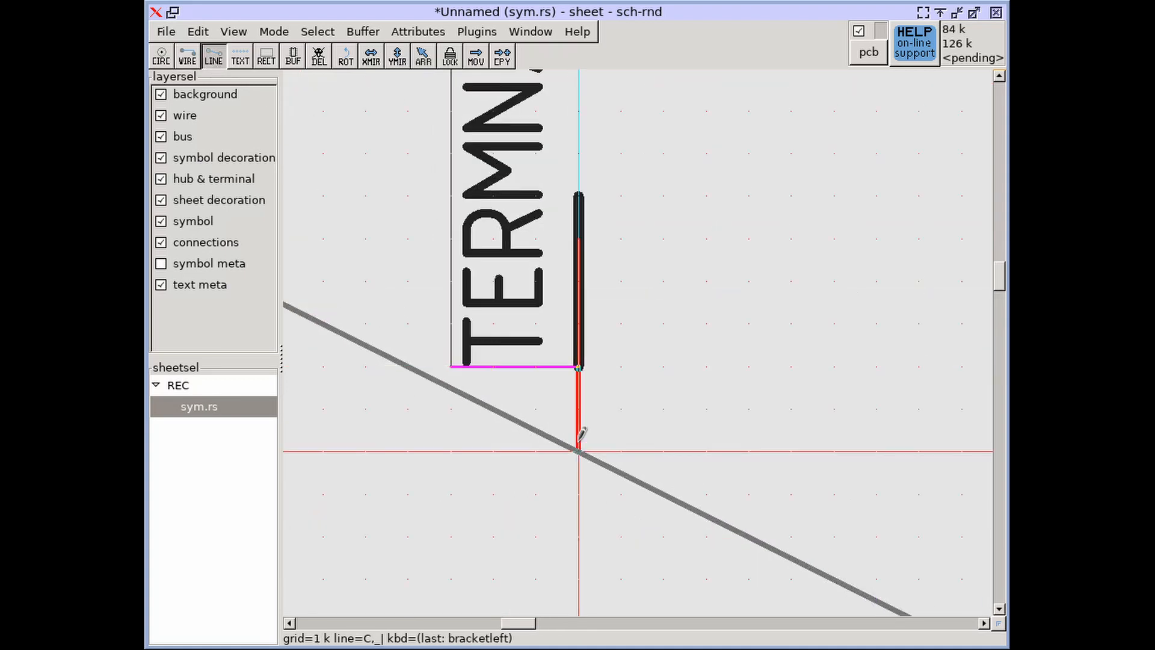
left_click(578, 451)
key("Escape")
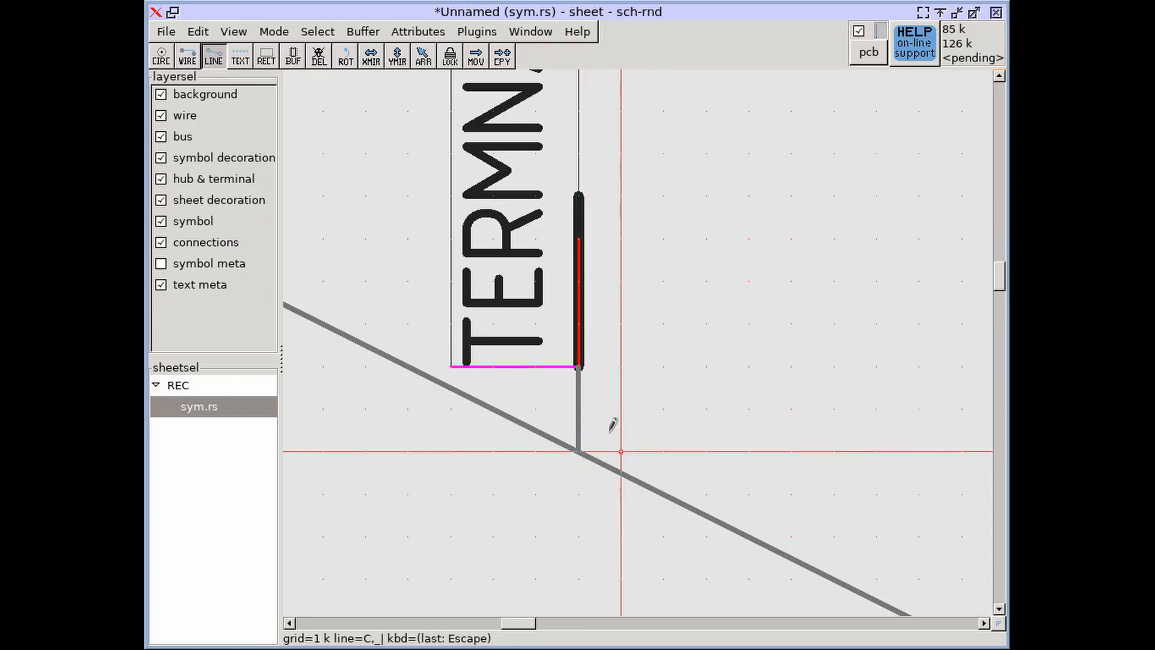
scroll(616, 436, "down", 5)
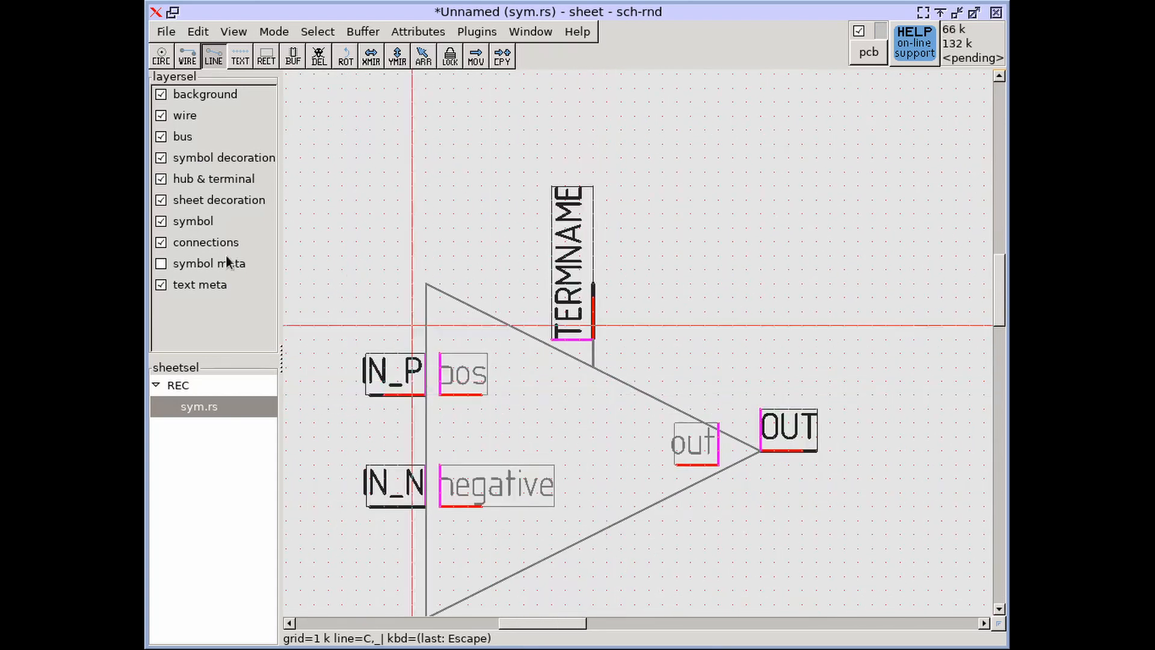
Step: Hide the text meta layer and delete the upright terminal together with its short connecting line
left_click(161, 284)
scroll(599, 308, "down", 1)
scroll(597, 312, "down", 1)
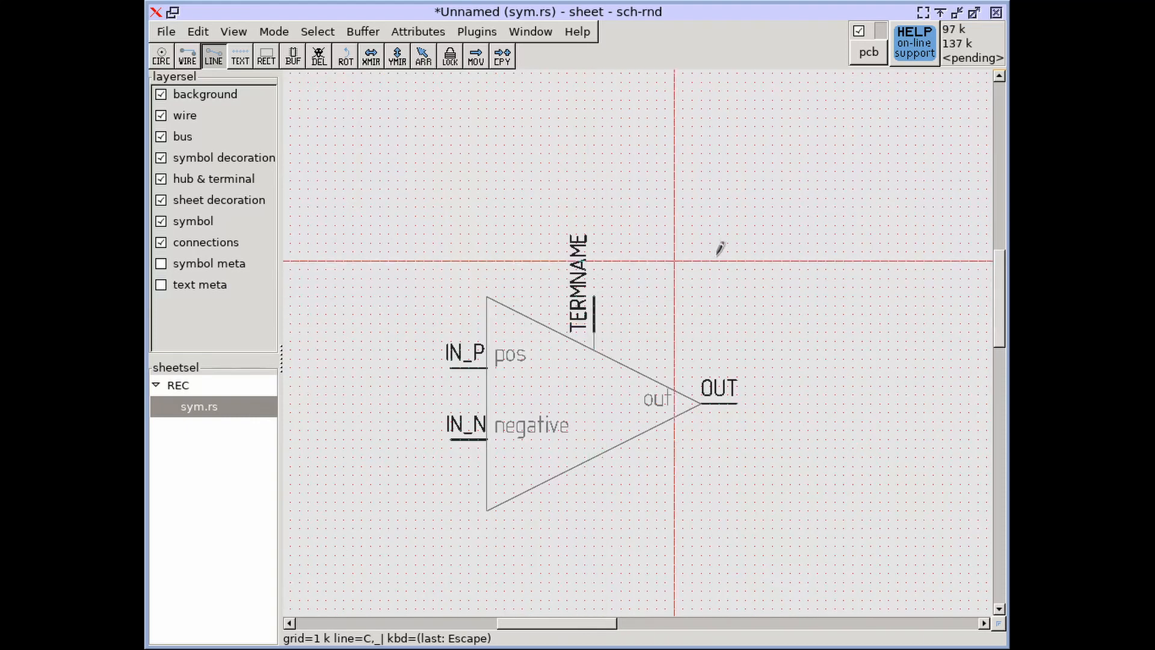
scroll(602, 298, "up", 3)
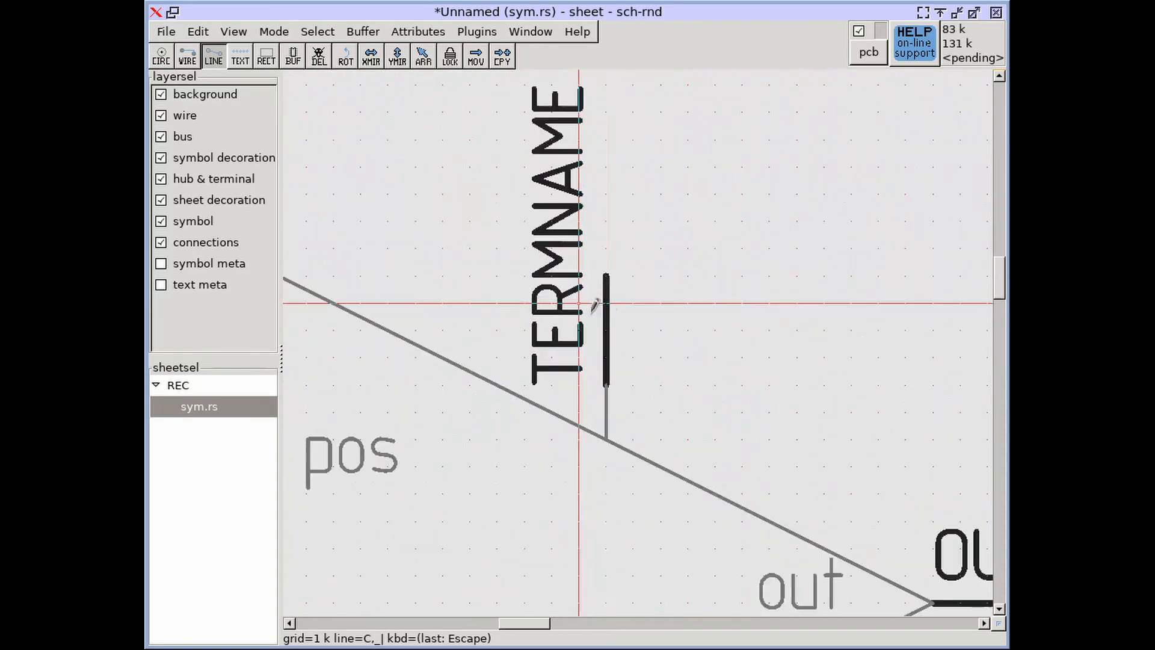
key("Delete")
key("Delete")
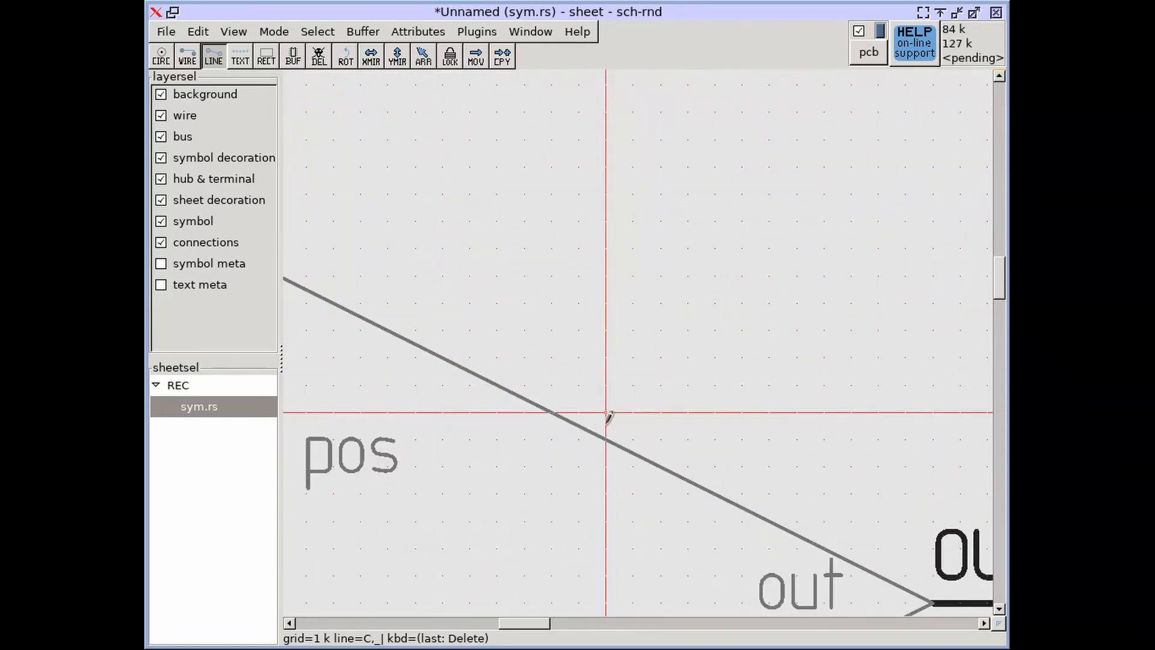
Step: Draw a vertical line about 6 k long from above the triangle down to its upper edge at x 84 k
key("bracketright")
key("bracketright")
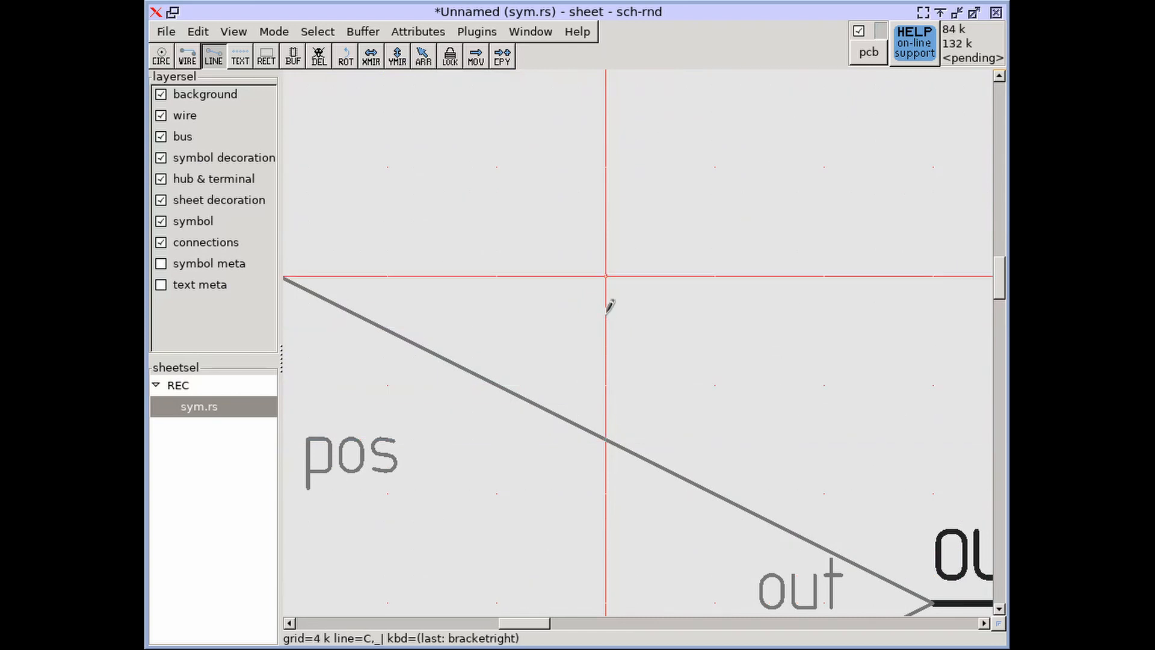
left_click(604, 247)
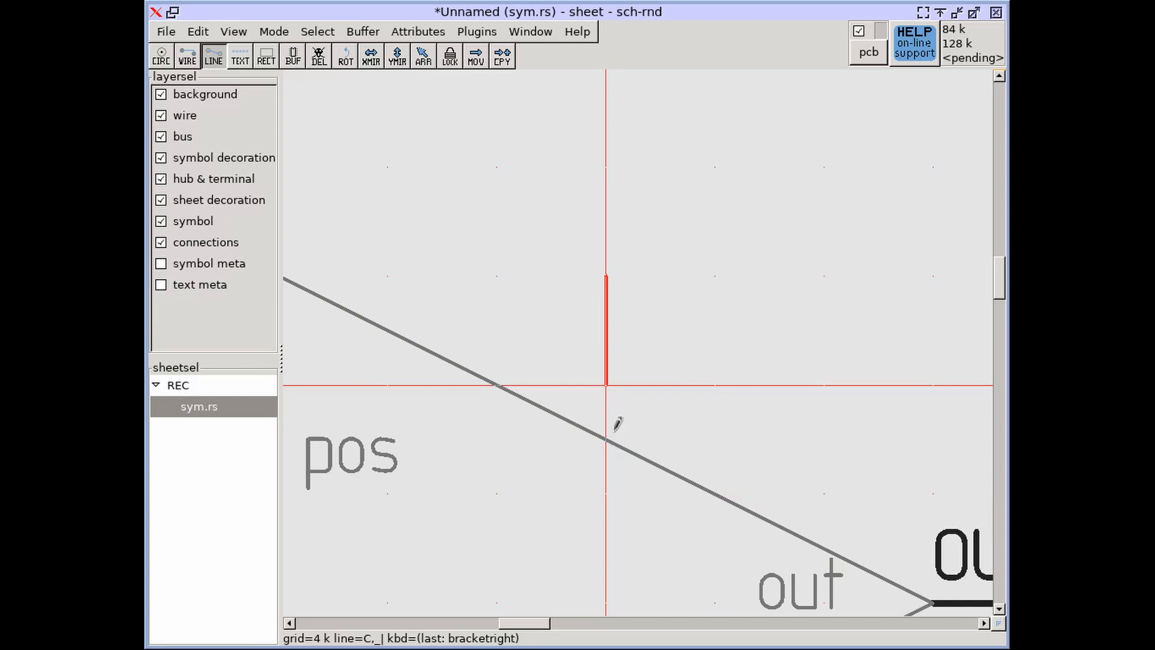
key("bracketleft")
left_click(608, 432)
key("Escape")
key("bracketright")
key("bracketright")
Step: Convert the vertical line above the triangle into a terminal, with its origin at the line's upper end
key("F11")
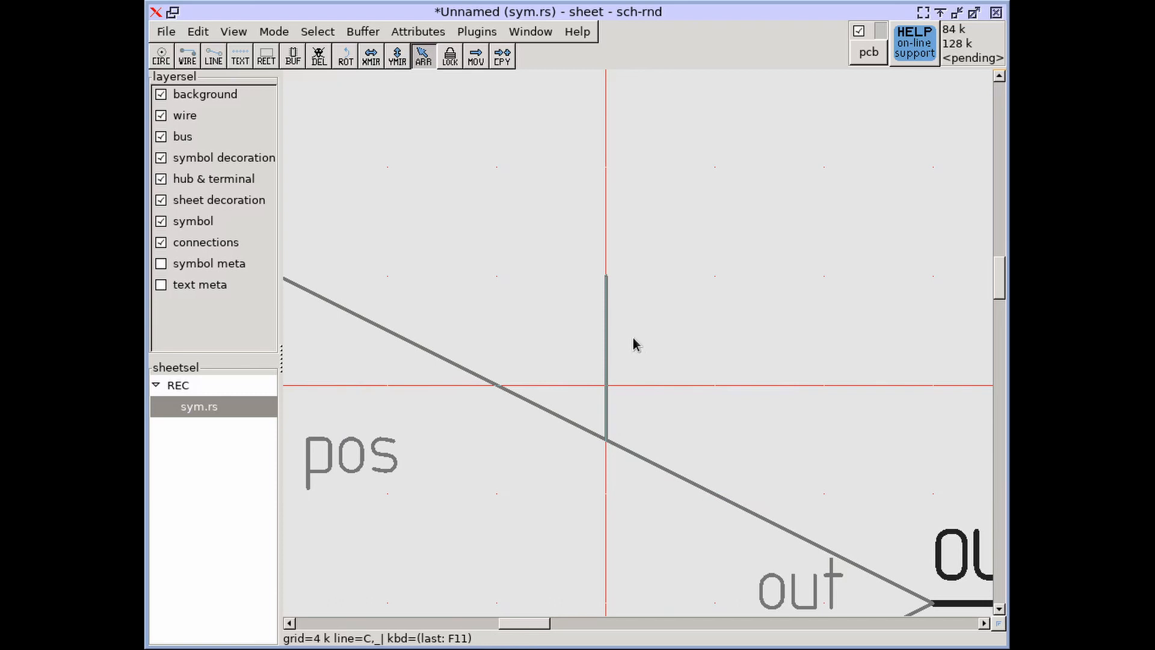
left_click(613, 299)
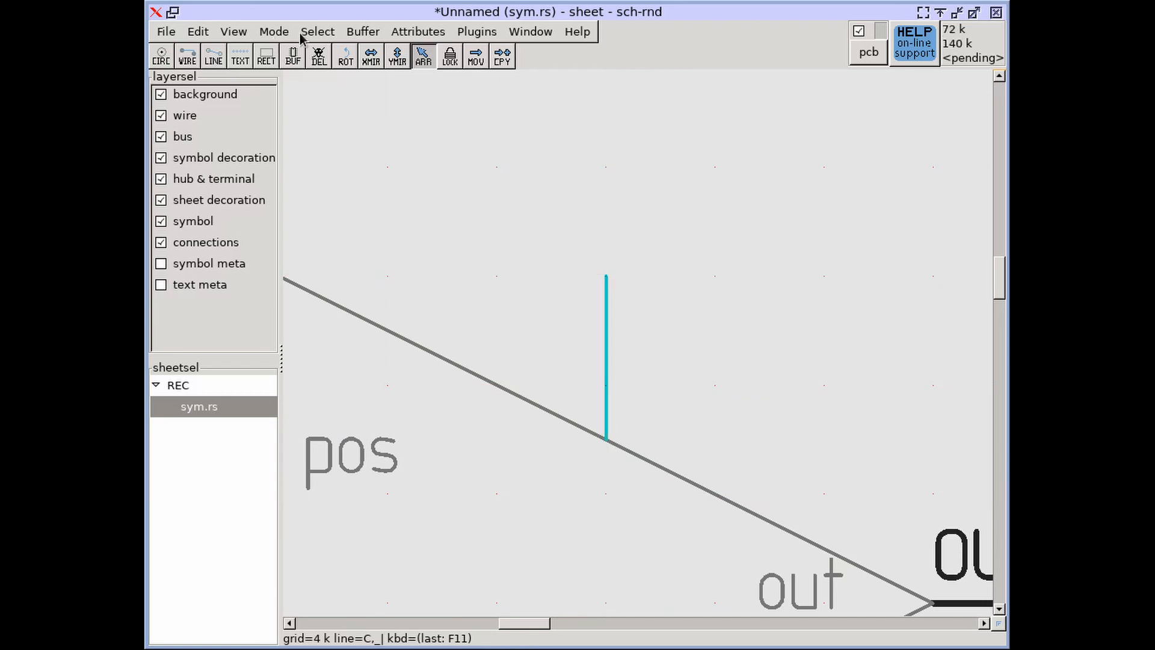
left_click(313, 31)
mouse_move(367, 204)
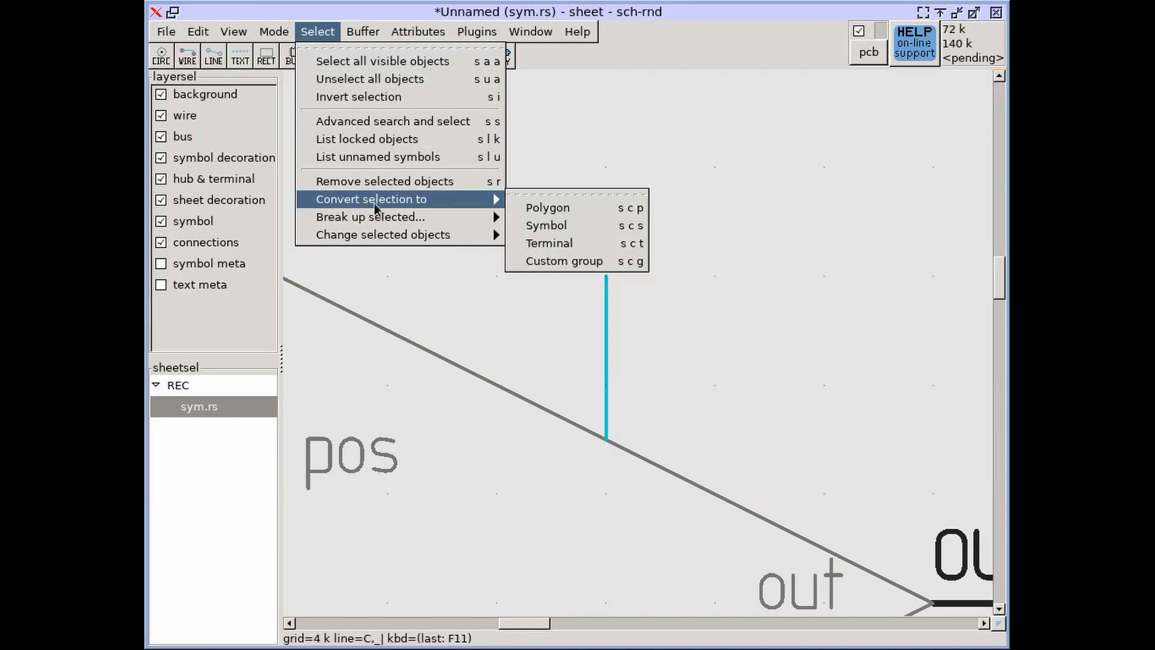
left_click(549, 244)
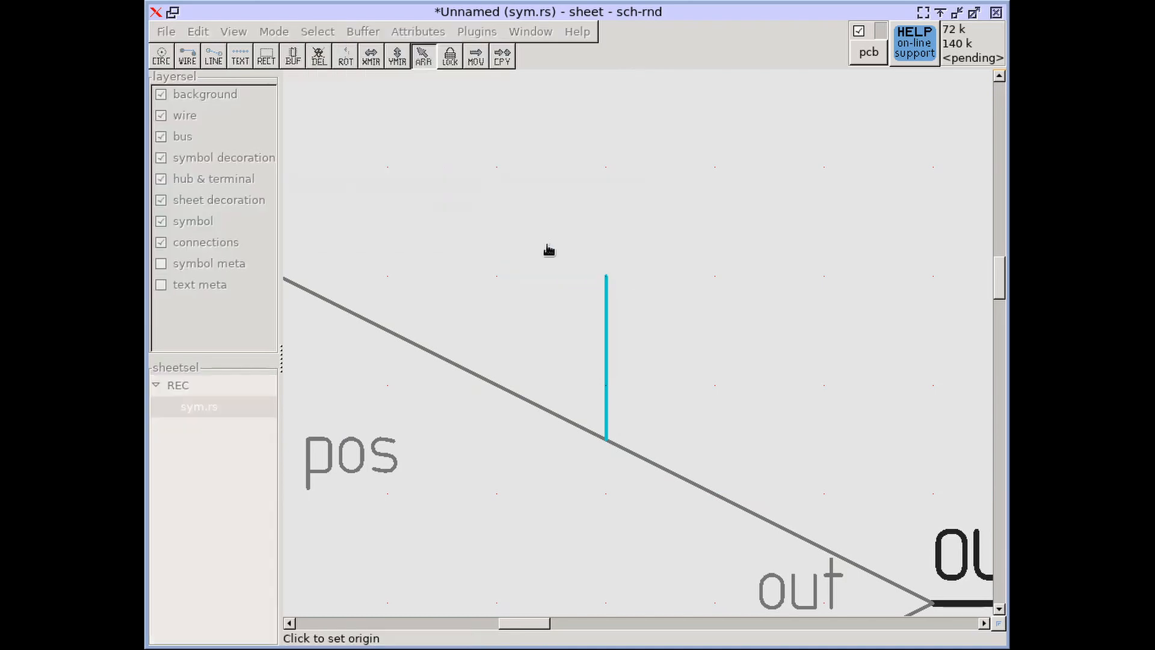
left_click(606, 277)
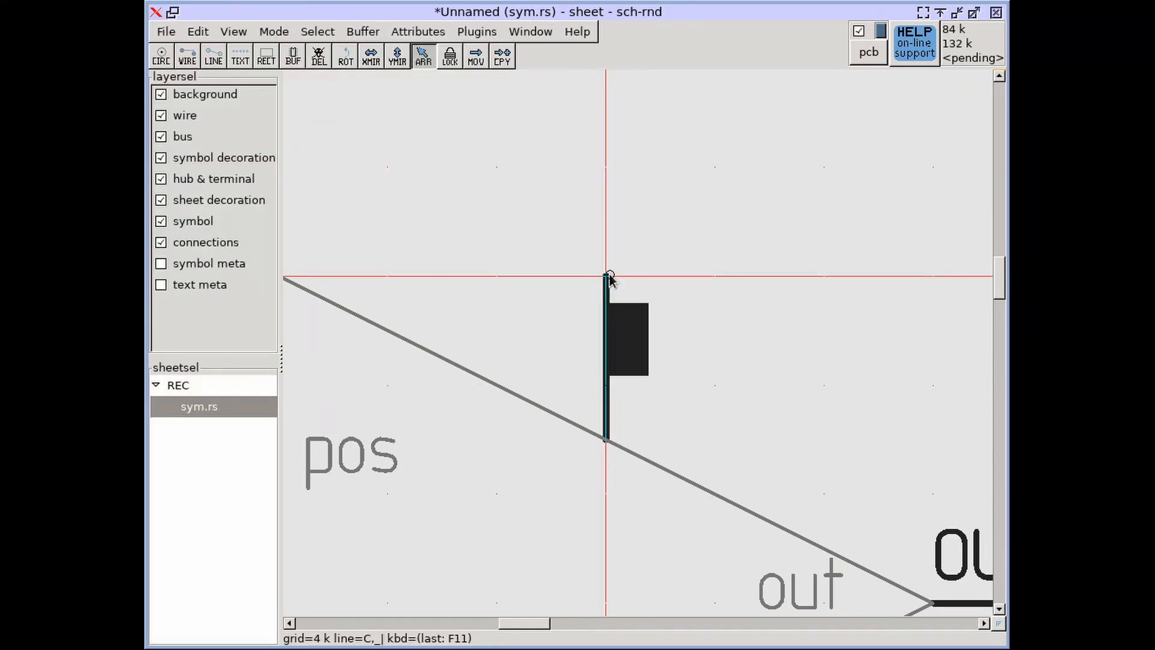
Step: Reduce the grid to 1 k and show the text meta layer again
scroll(635, 276, "down", 4)
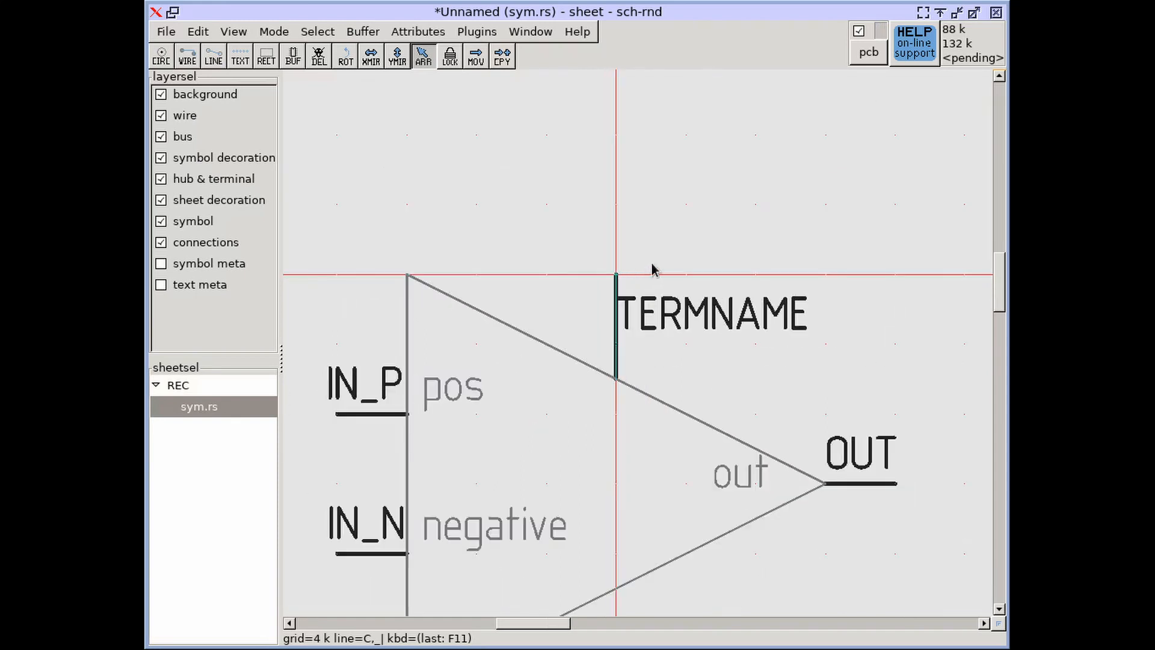
scroll(654, 325, "up", 2)
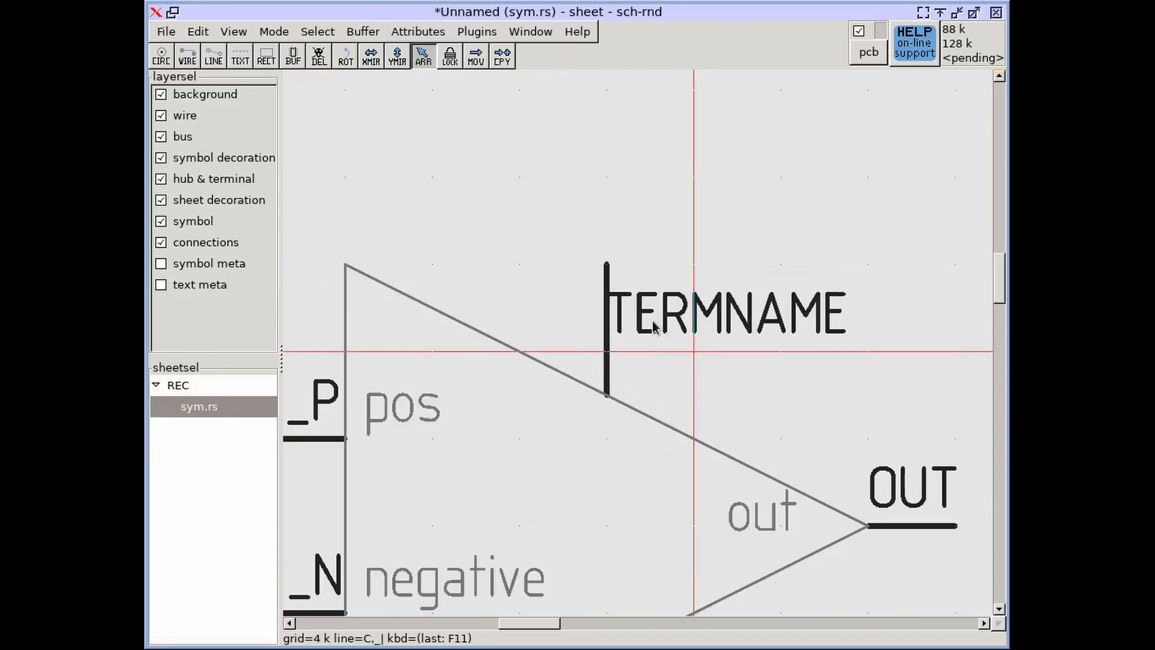
middle_click_drag(653, 322, 690, 233)
scroll(690, 232, "down", 1)
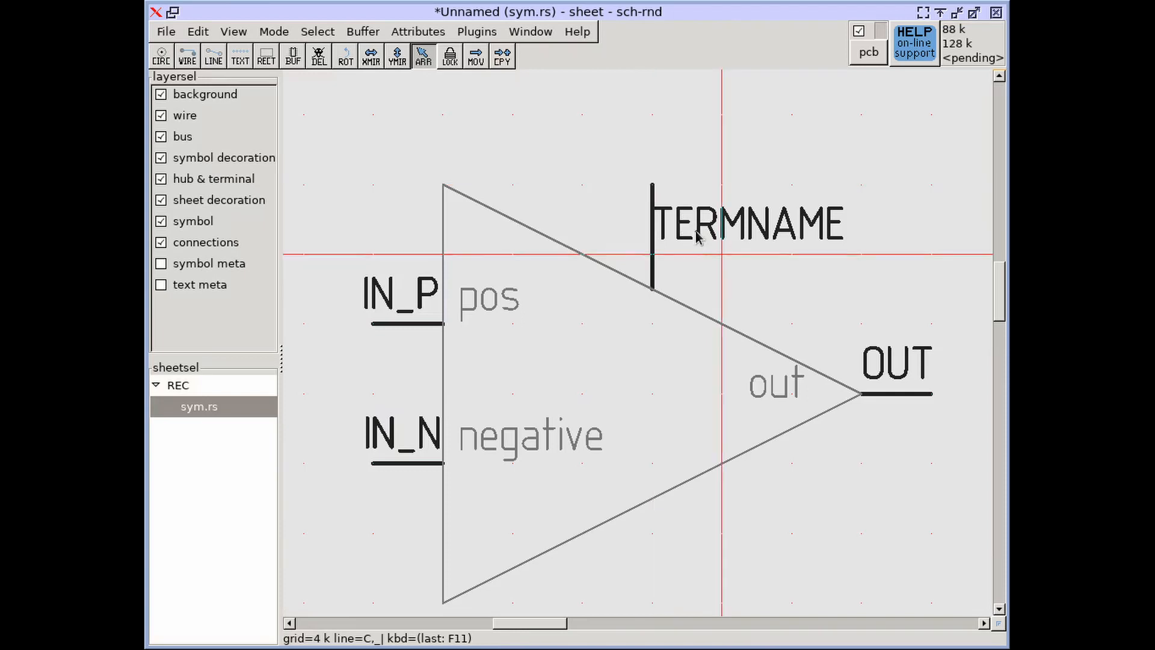
key("bracketleft")
key("bracketleft")
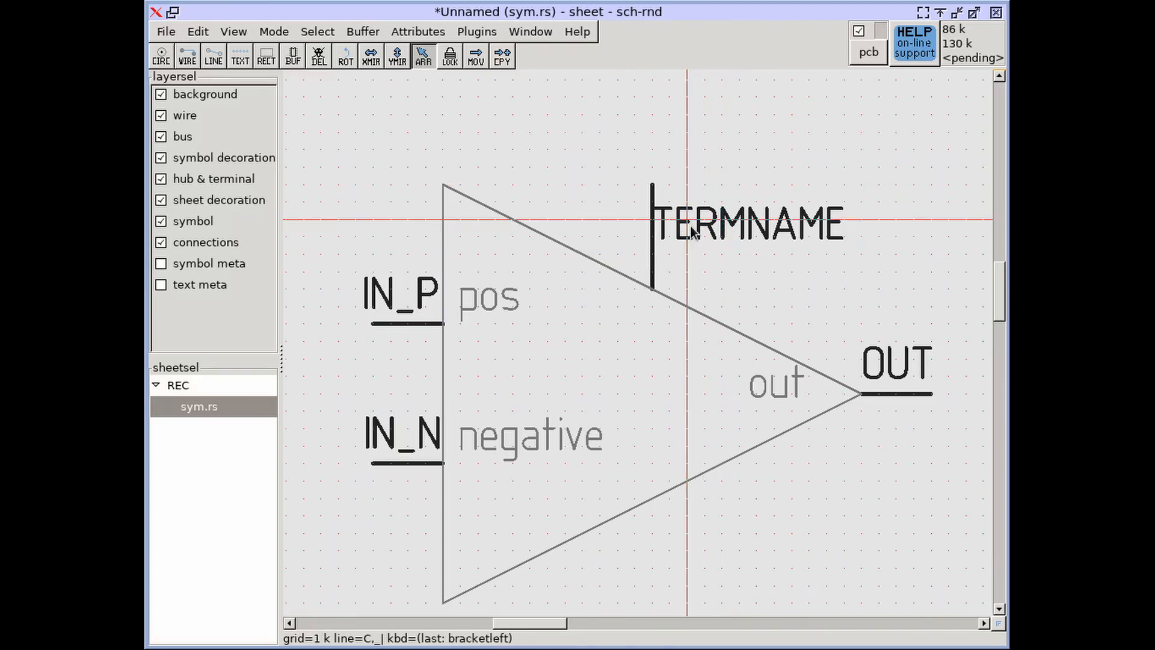
left_click(652, 236)
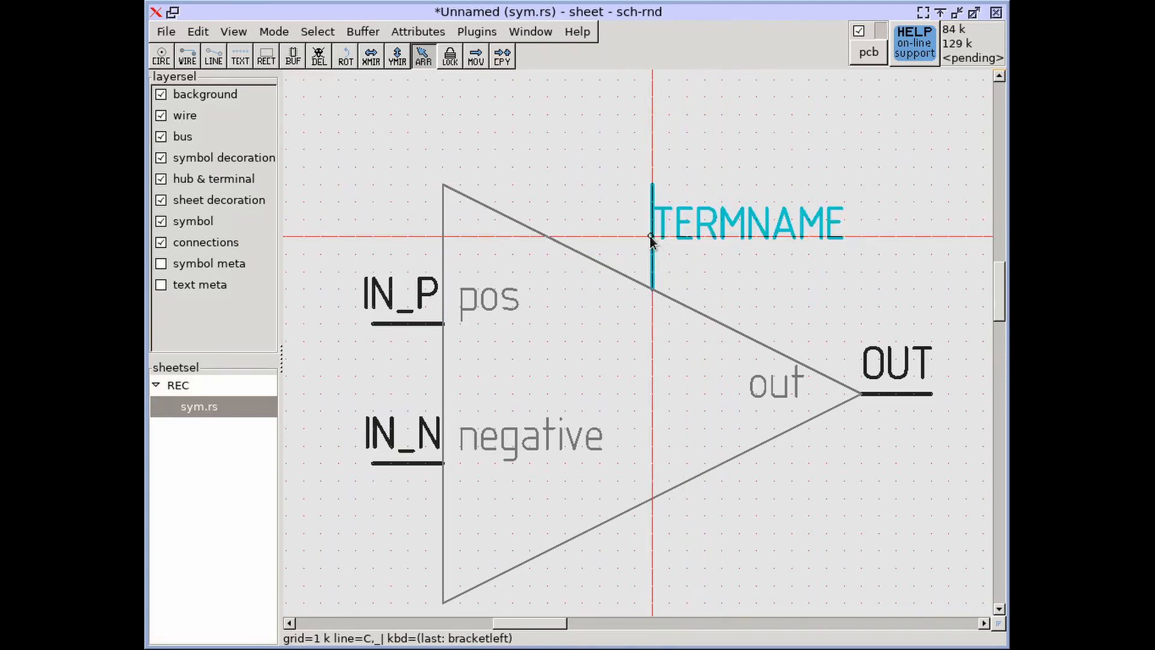
left_click(717, 284)
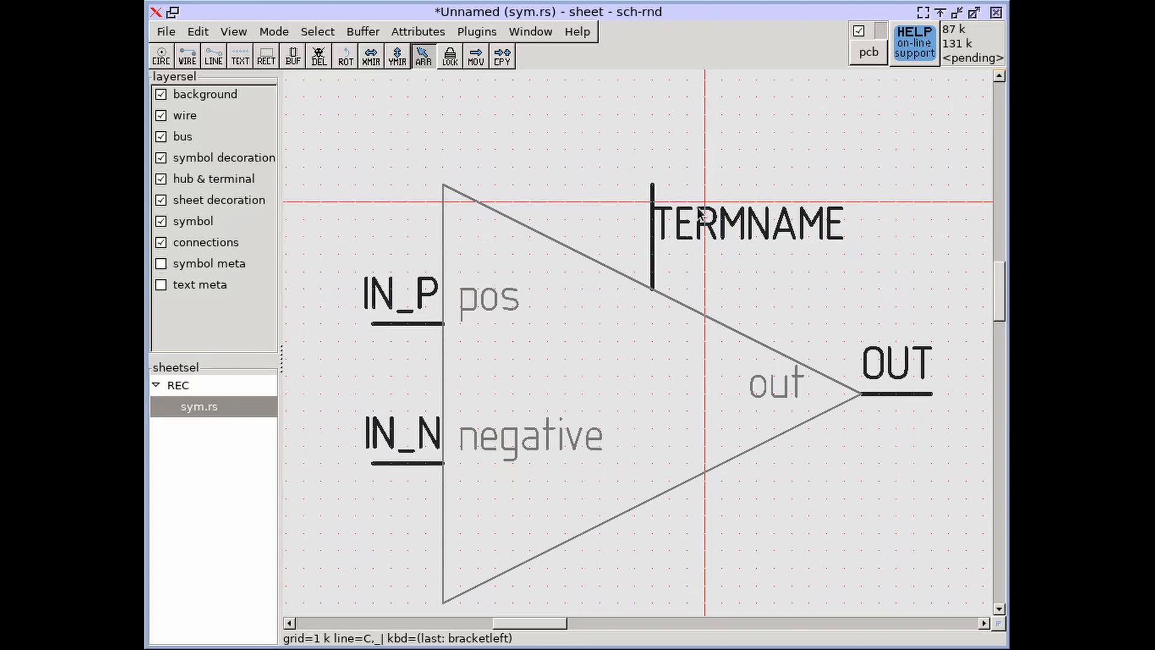
left_click(161, 285)
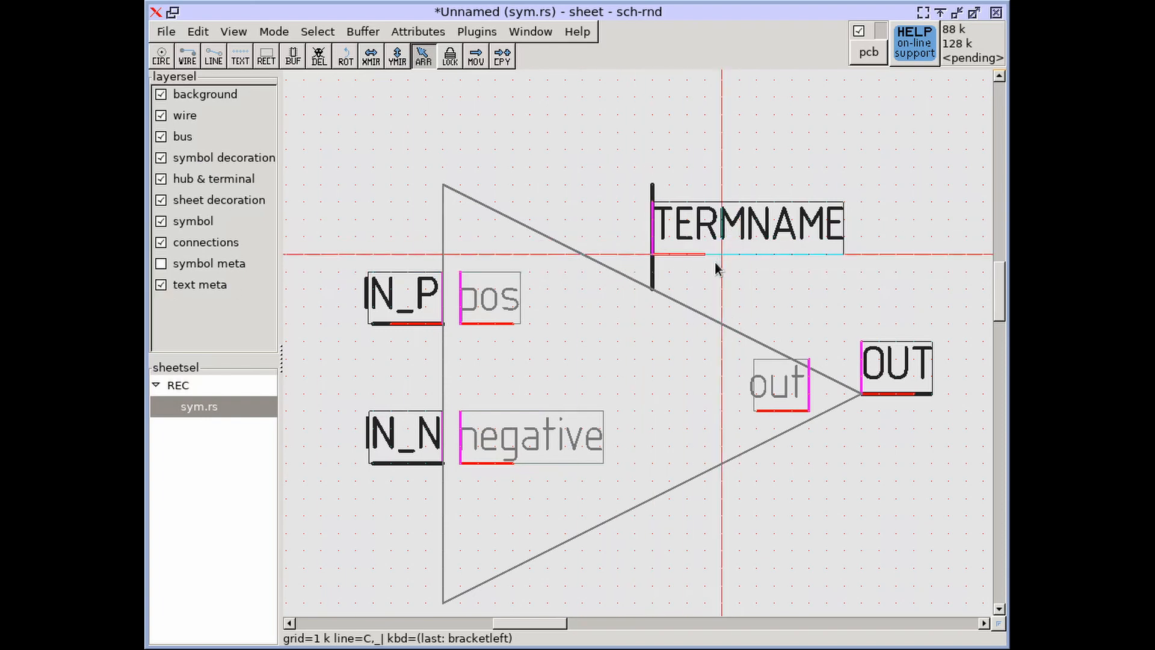
Step: Open the tree editor, expand the sheet and the TERMNAME terminal group, and select the terminal's text object
left_click(546, 31)
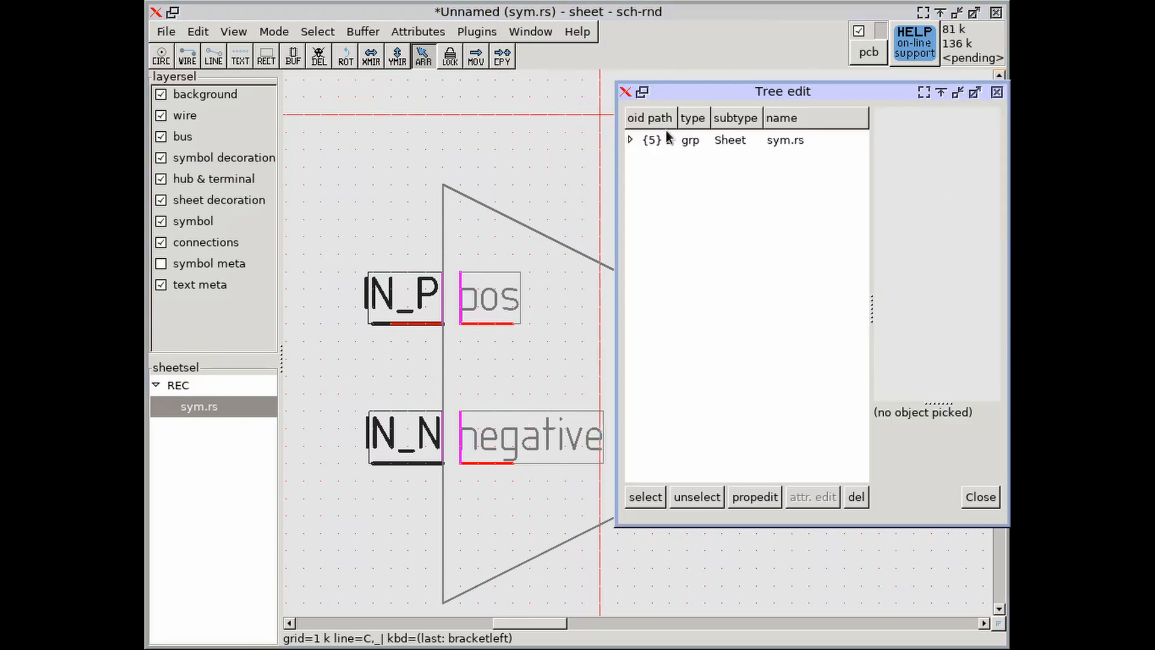
left_click(630, 139)
left_click(639, 372)
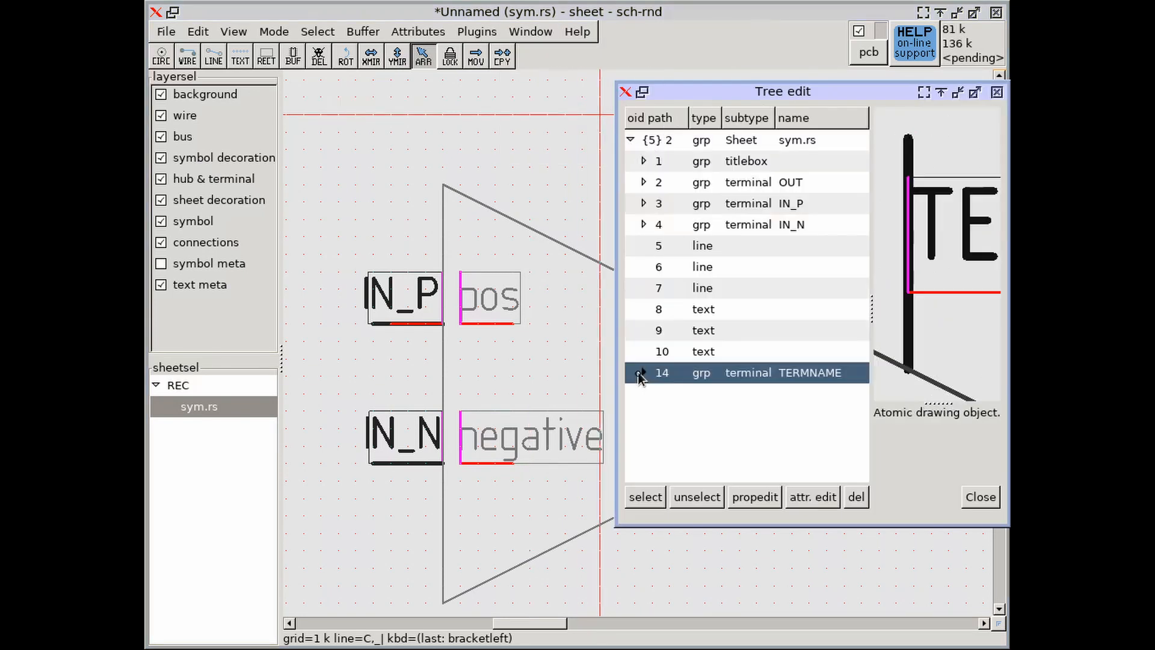
left_click(641, 372)
left_click_drag(685, 400, 369, 411, "alt")
middle_click_drag(819, 304, 924, 388)
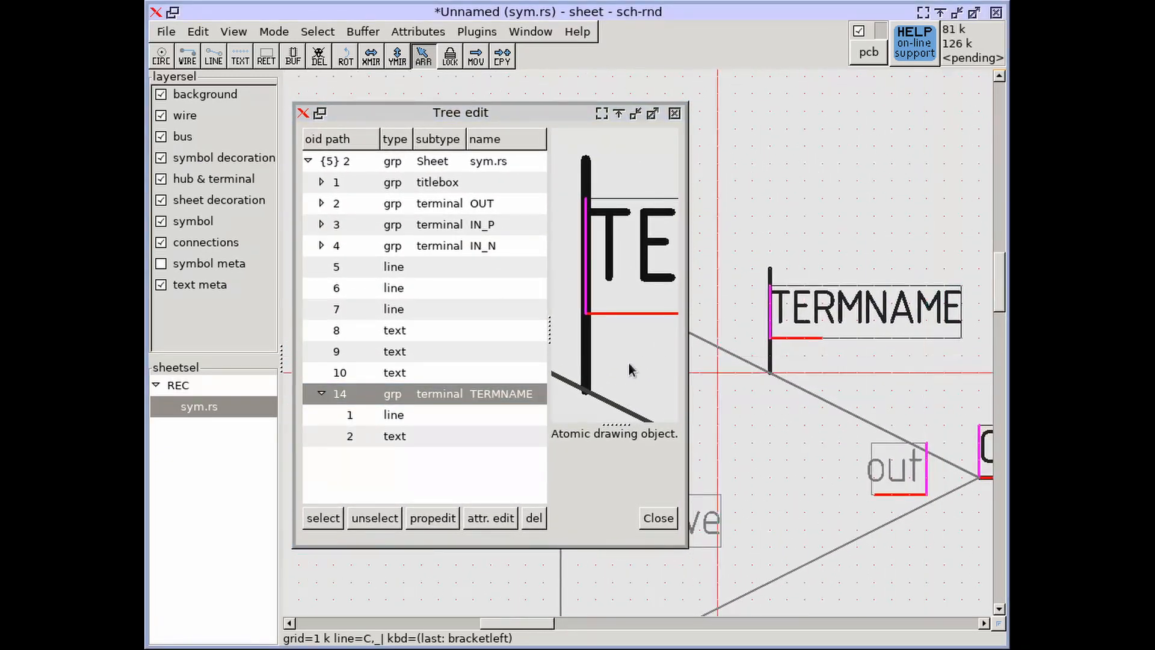
left_click(415, 439)
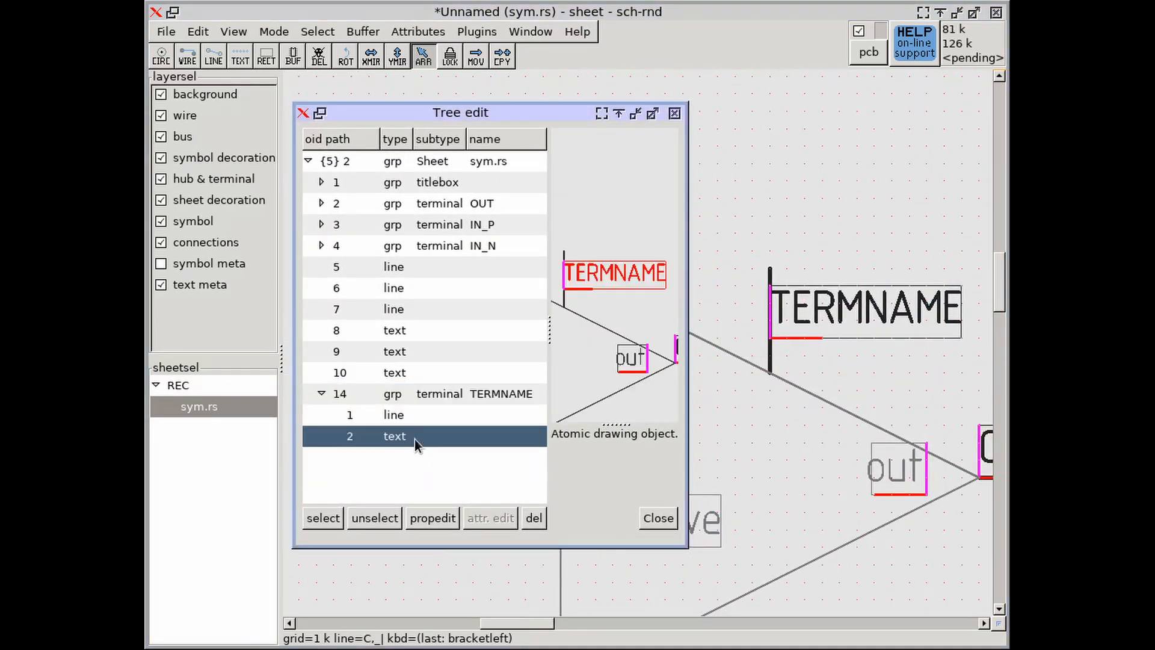
Step: Set the rotation of the TERMNAME terminal's text object to 90 degrees in its properties
left_click(427, 518)
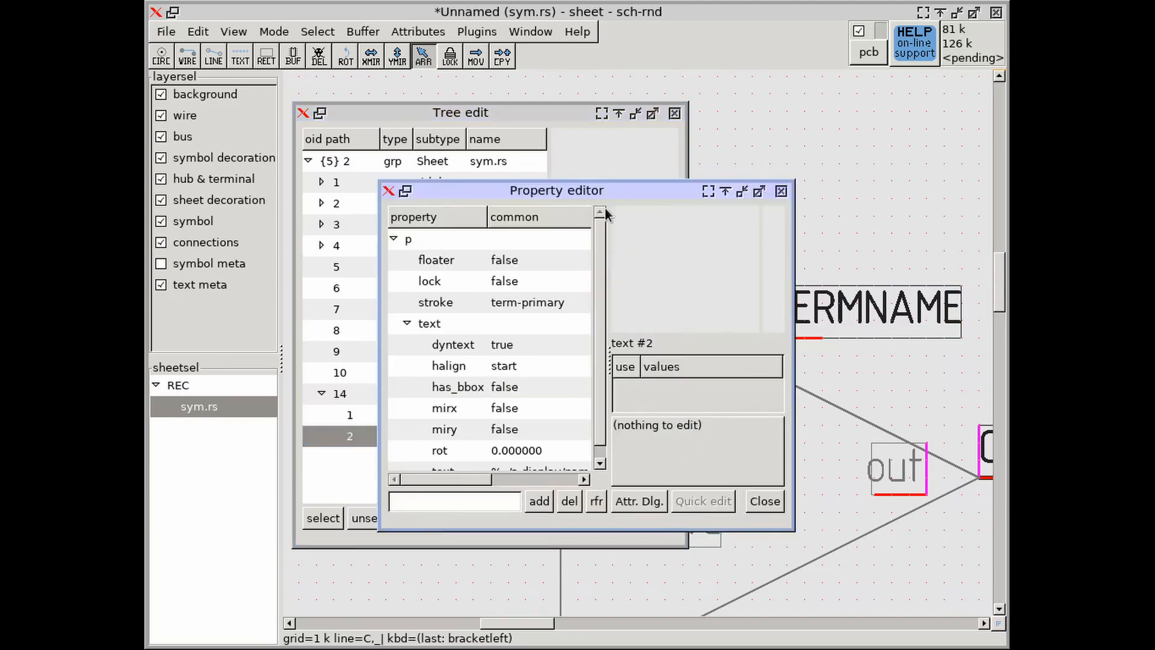
left_click_drag(602, 195, 467, 136)
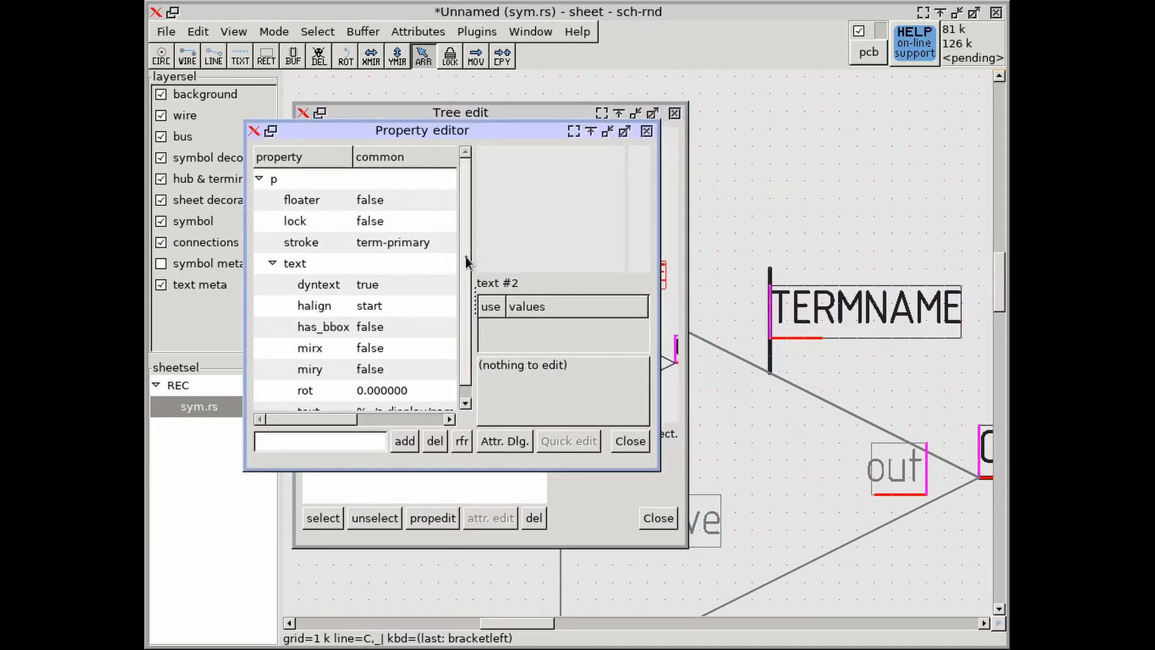
scroll(464, 255, "down", 1)
left_click(389, 379)
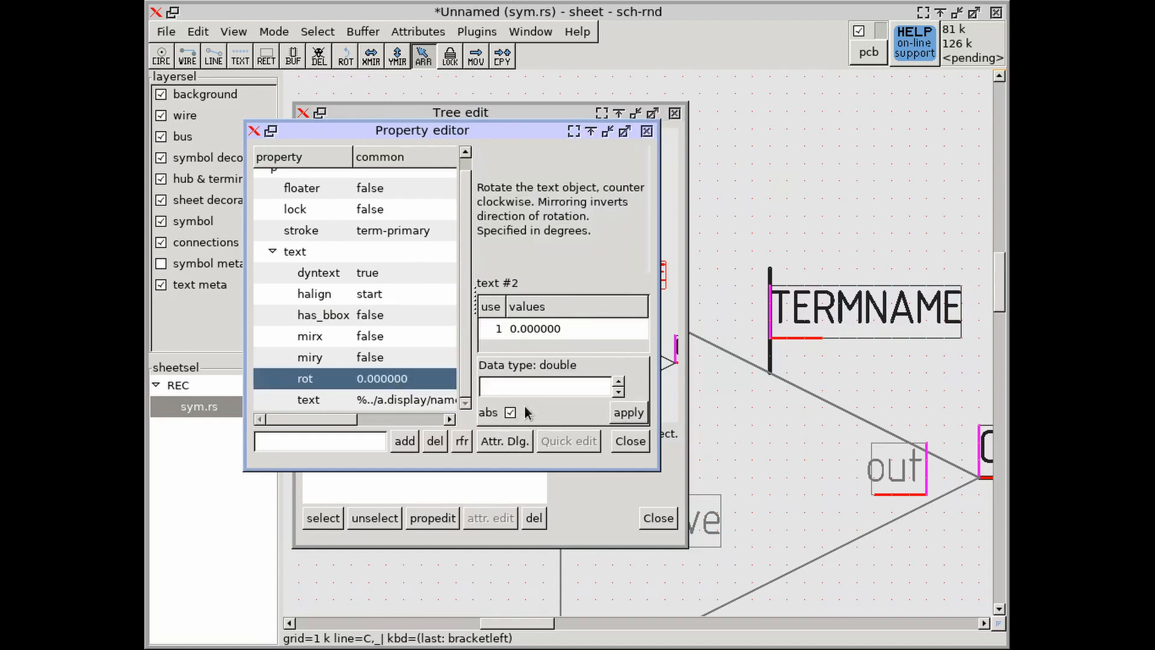
left_click(517, 385)
type("90")
left_click(627, 415)
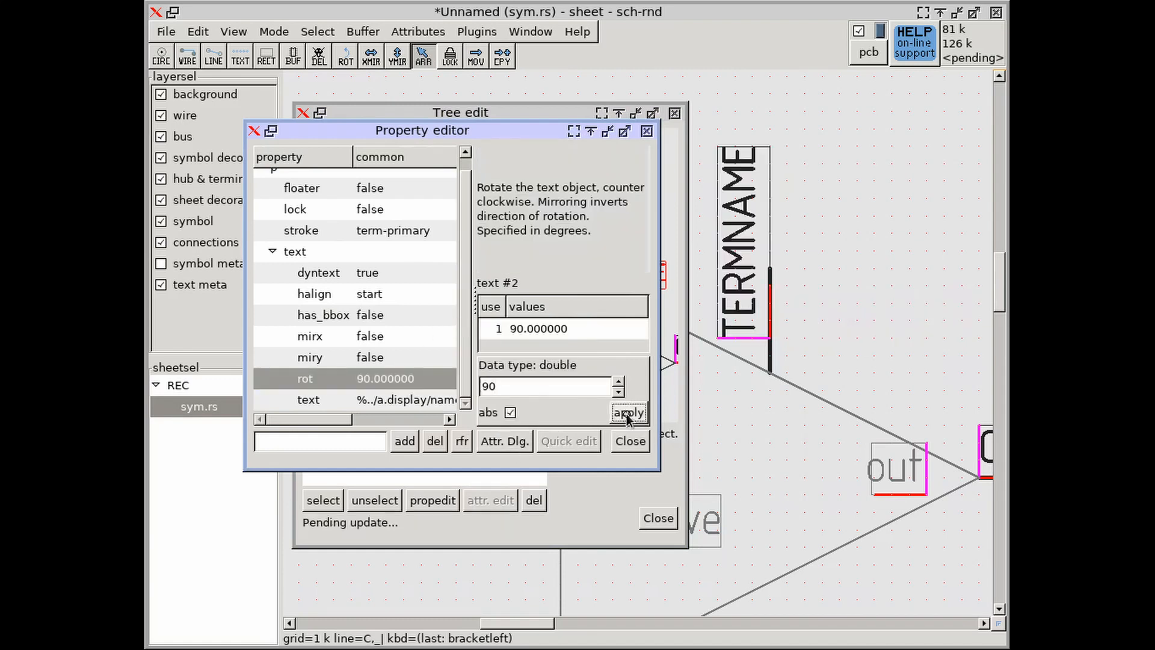
Step: Close the property and tree editors, and set the name attribute of the TERMNAME terminal to VP
left_click(631, 441)
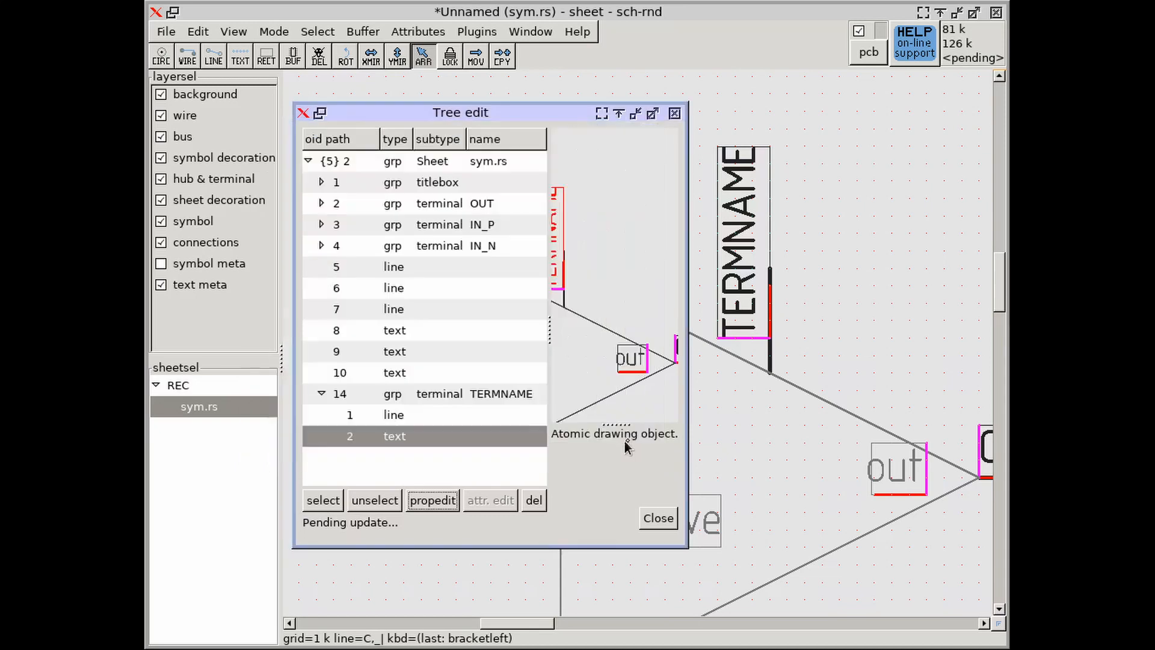
left_click(657, 518)
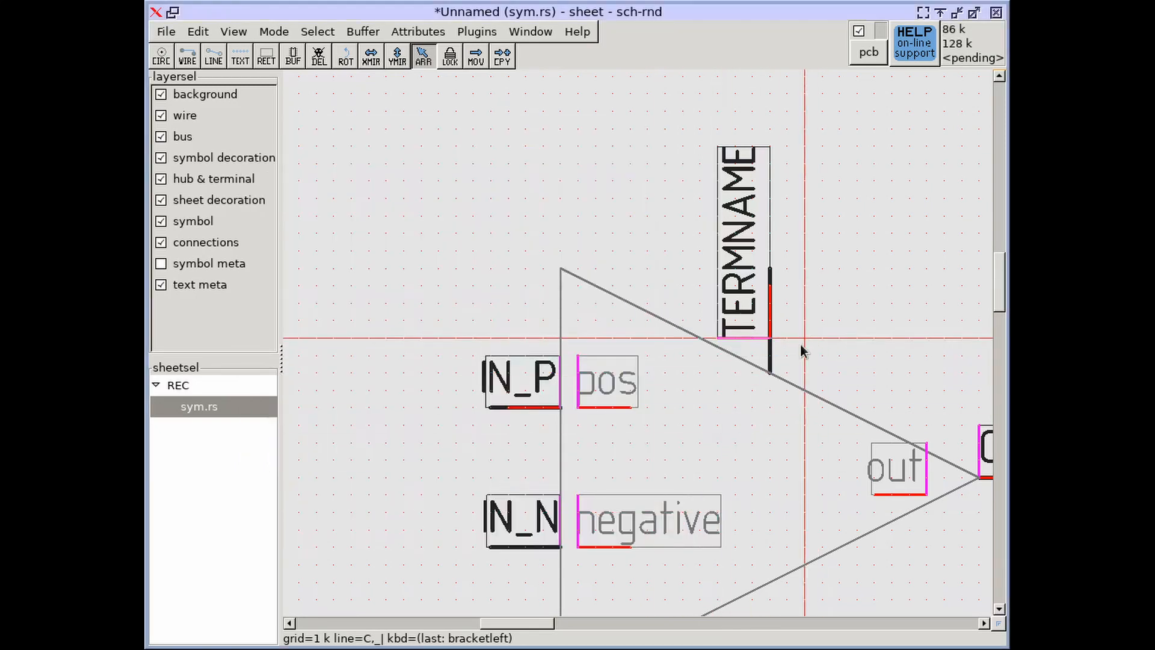
scroll(761, 361, "up", 3)
key("a")
key("a")
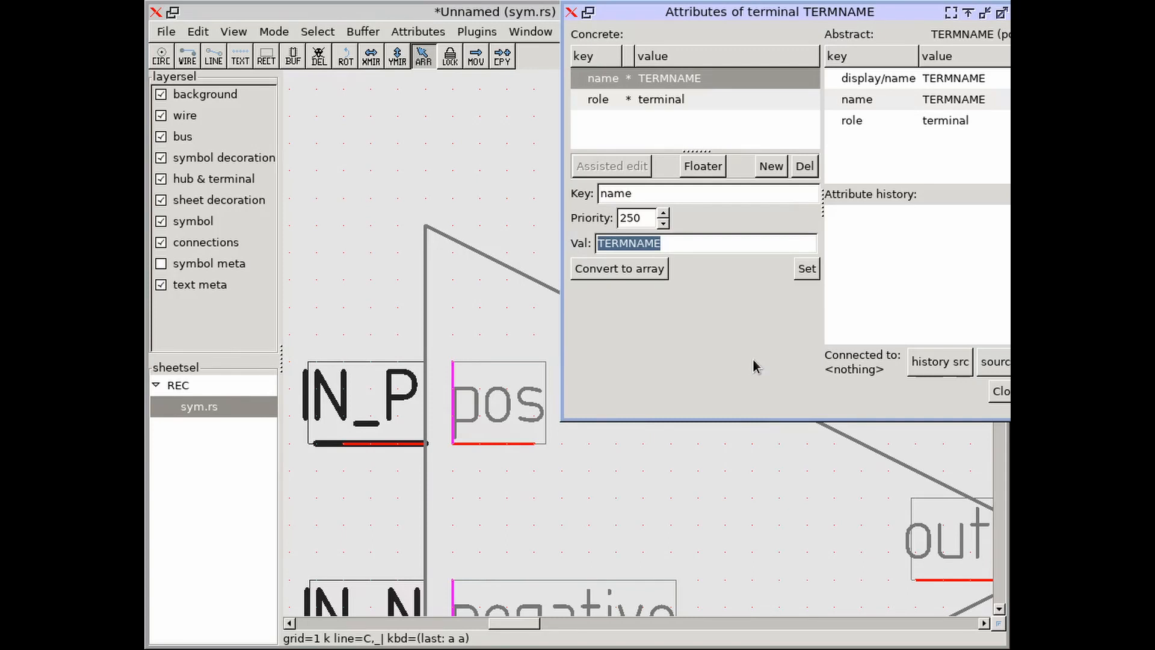
type("VP")
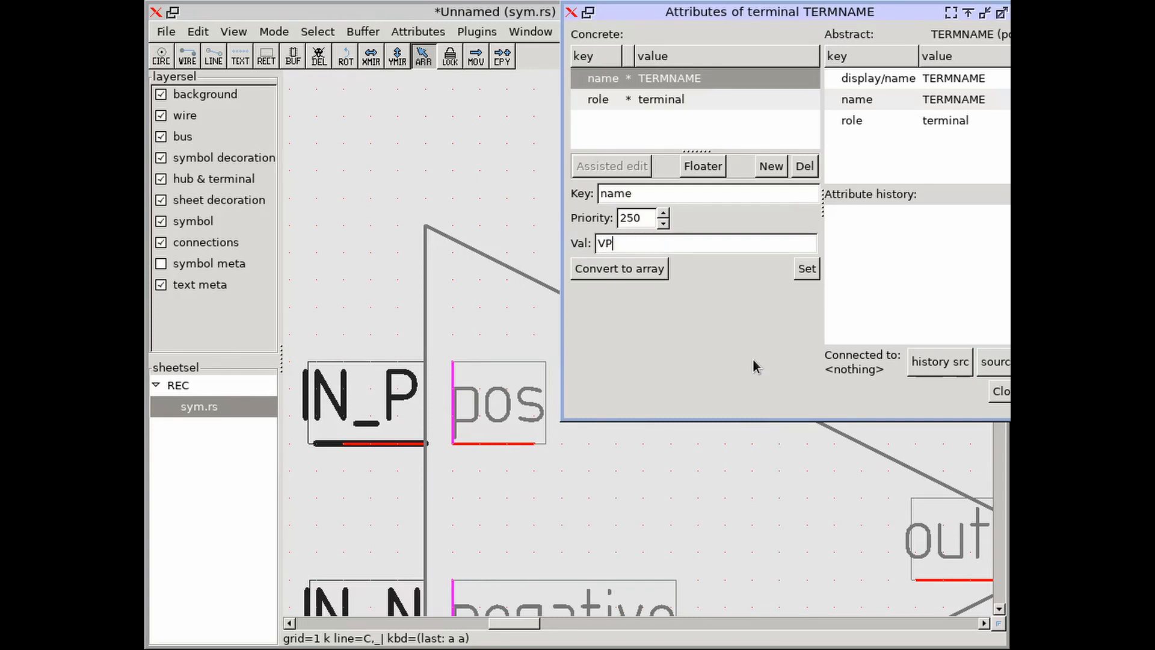
key("Return")
key("Escape")
Step: With a 4 k grid, copy the VP terminal and paste it straight below the original, its upper end level with the triangle's lower corner
scroll(753, 361, "down", 3)
middle_click_drag(770, 377, 756, 272)
left_click(752, 251)
scroll(756, 271, "up", 1)
key("bracketright")
key("e")
key("c")
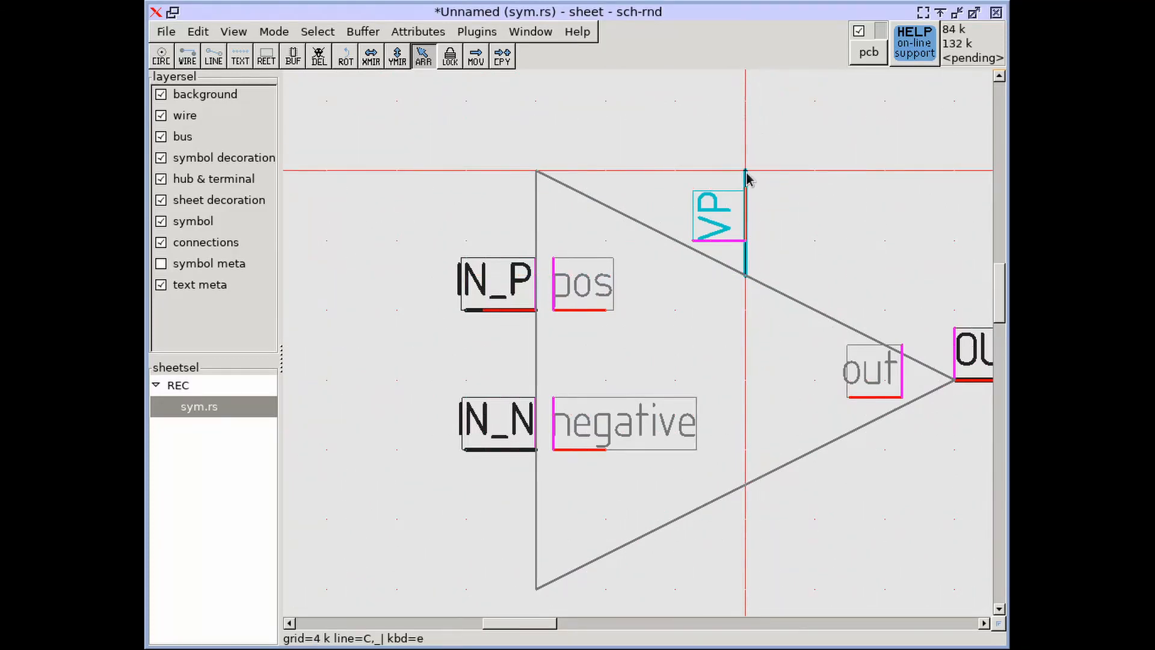
scroll(737, 477, "down", 3, "shift")
left_click(729, 434)
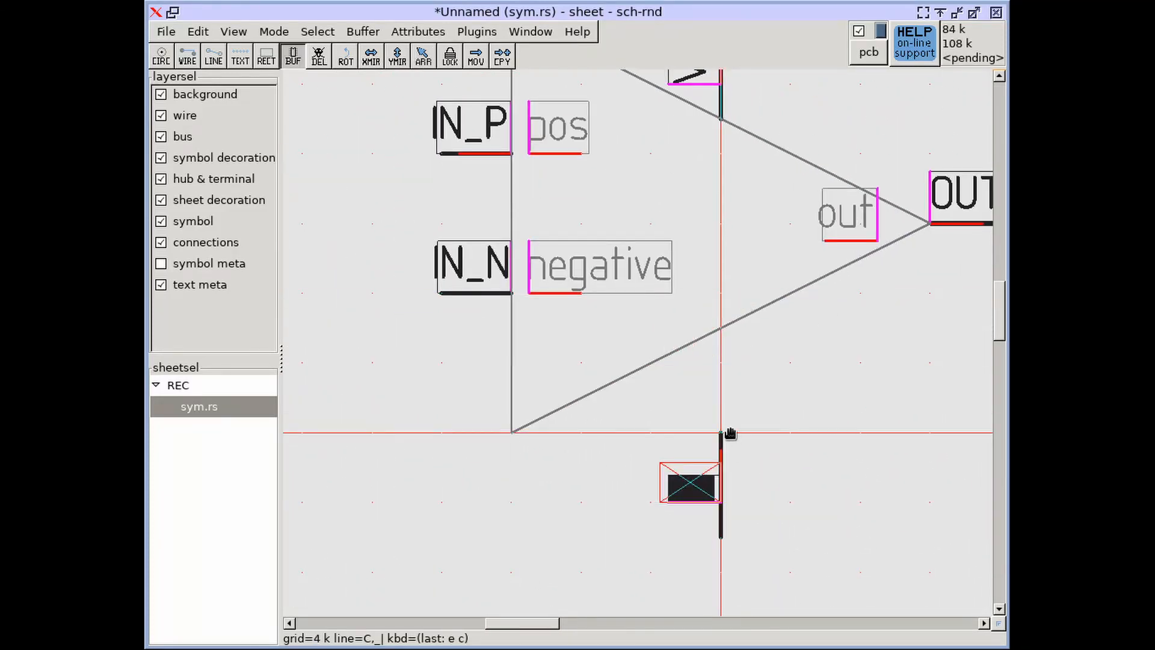
key("Escape")
Step: Mirror the pasted VP terminal vertically about its upper end so it meets the triangle's lower edge
left_click(397, 57)
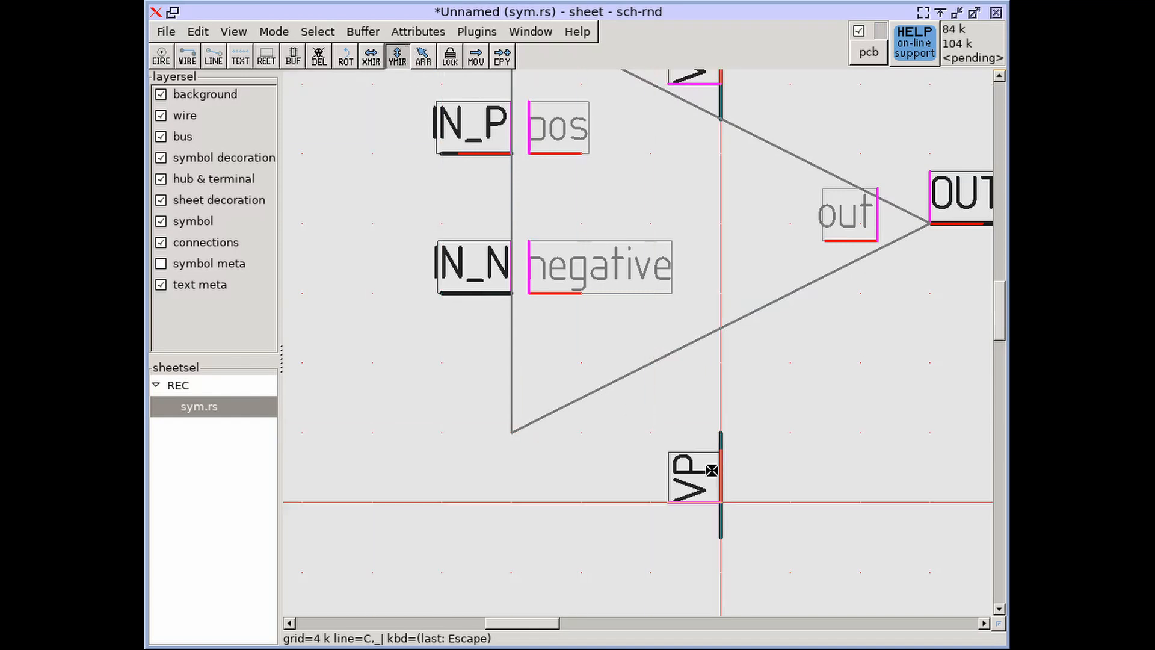
left_click(718, 433)
scroll(755, 452, "up", 1)
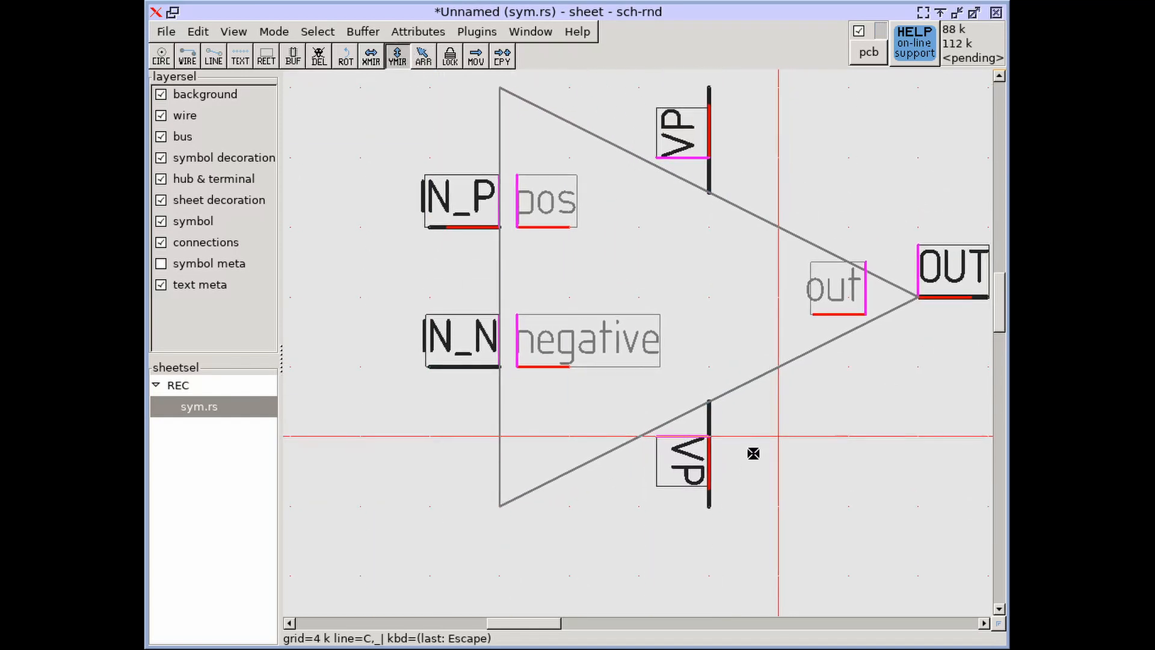
key("Escape")
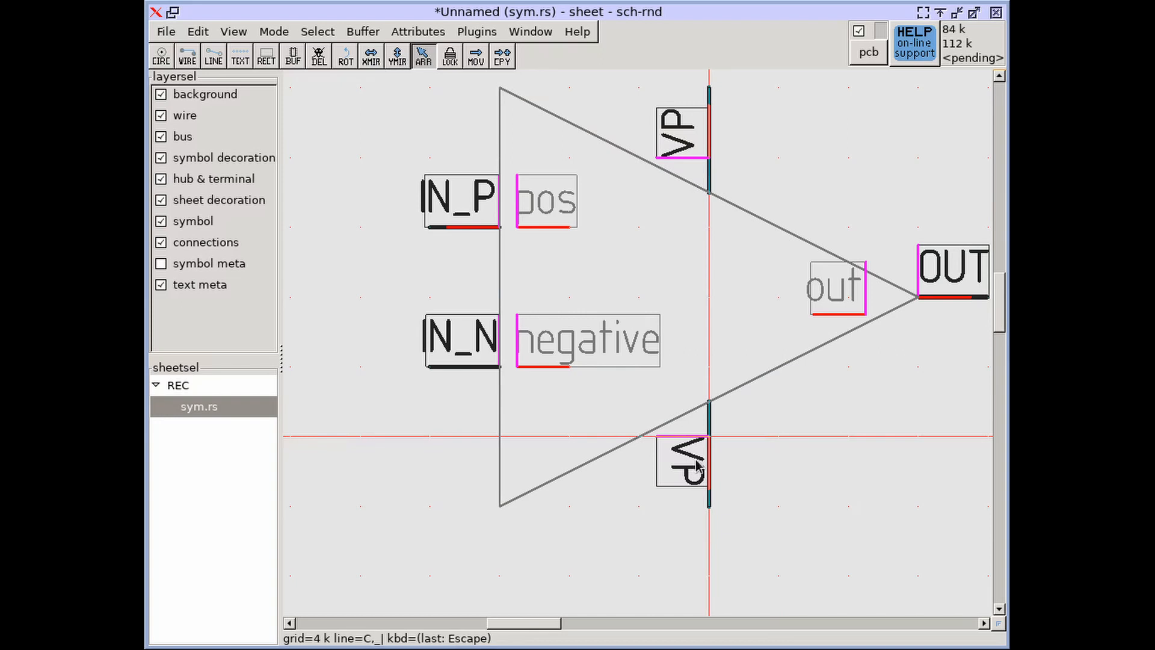
Step: Reduce the grid to 1 k and rename the terminal on the triangle's lower edge as VN
key("bracketleft")
scroll(689, 468, "up", 2)
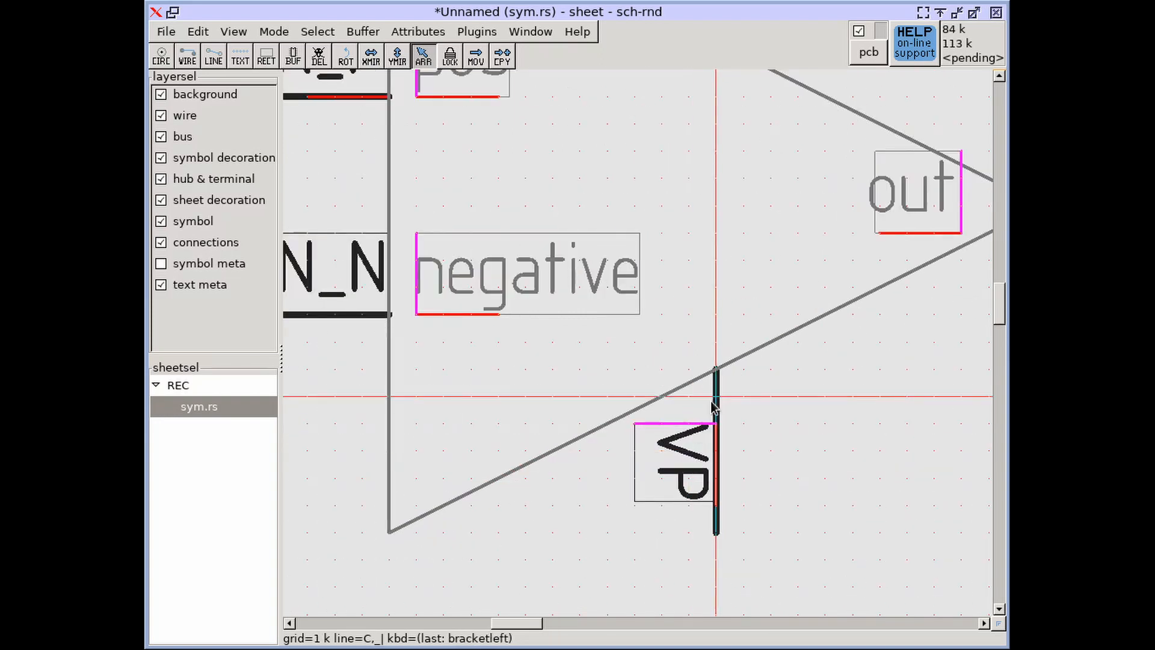
key("a")
key("a")
key("BackSpace")
type("N")
key("Escape")
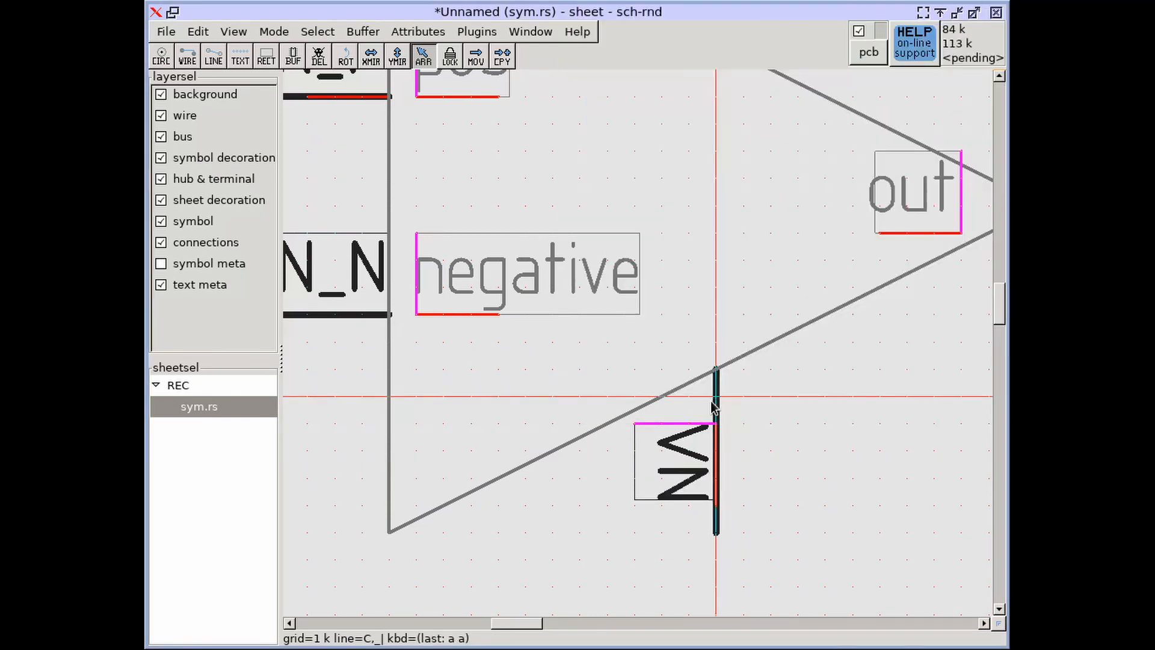